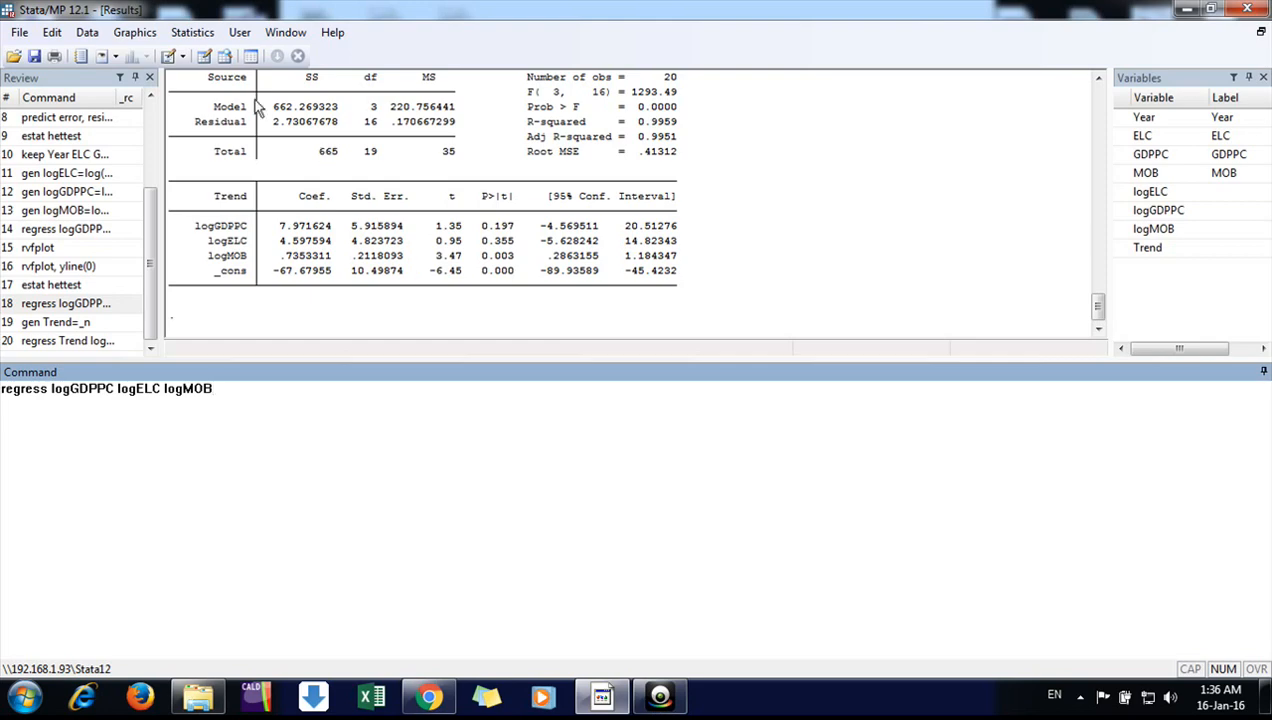
- Examine the Year, ELC, GDPPC, MOB, log-transformed and Trend variables in the data browser
{"action": "left_click", "coordinate": [224, 56]}
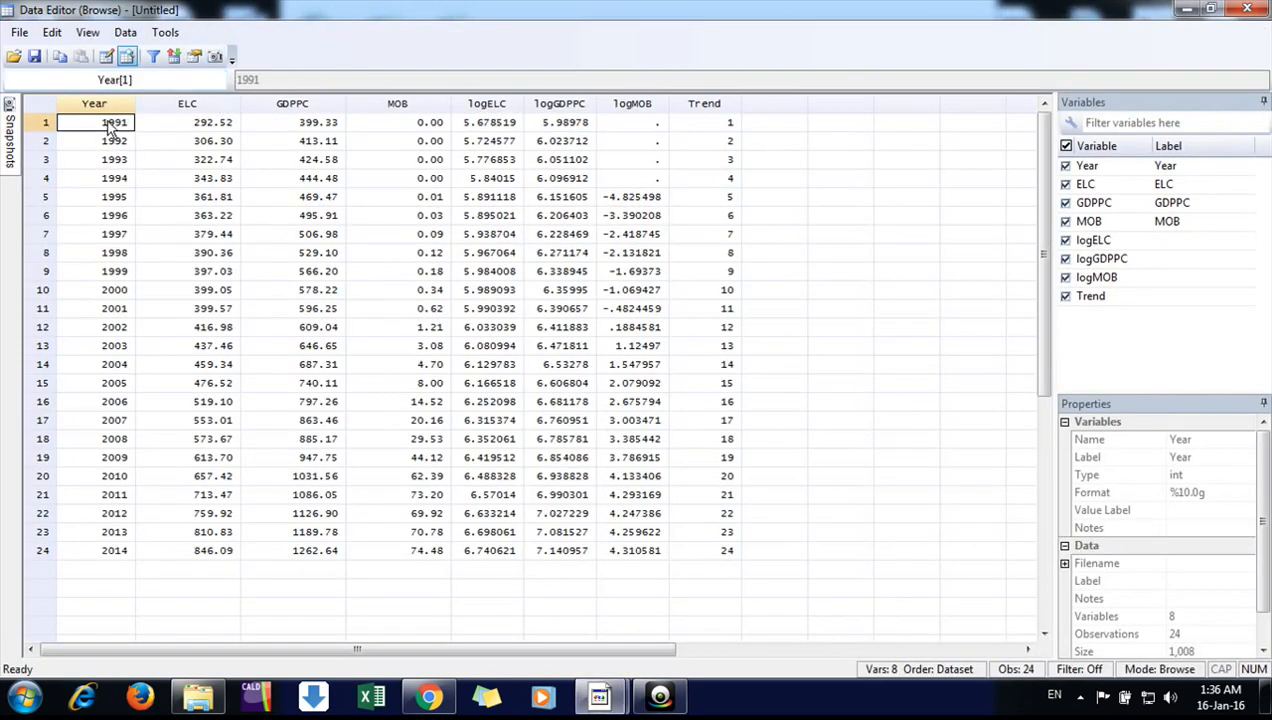
{"action": "left_click", "coordinate": [36, 103]}
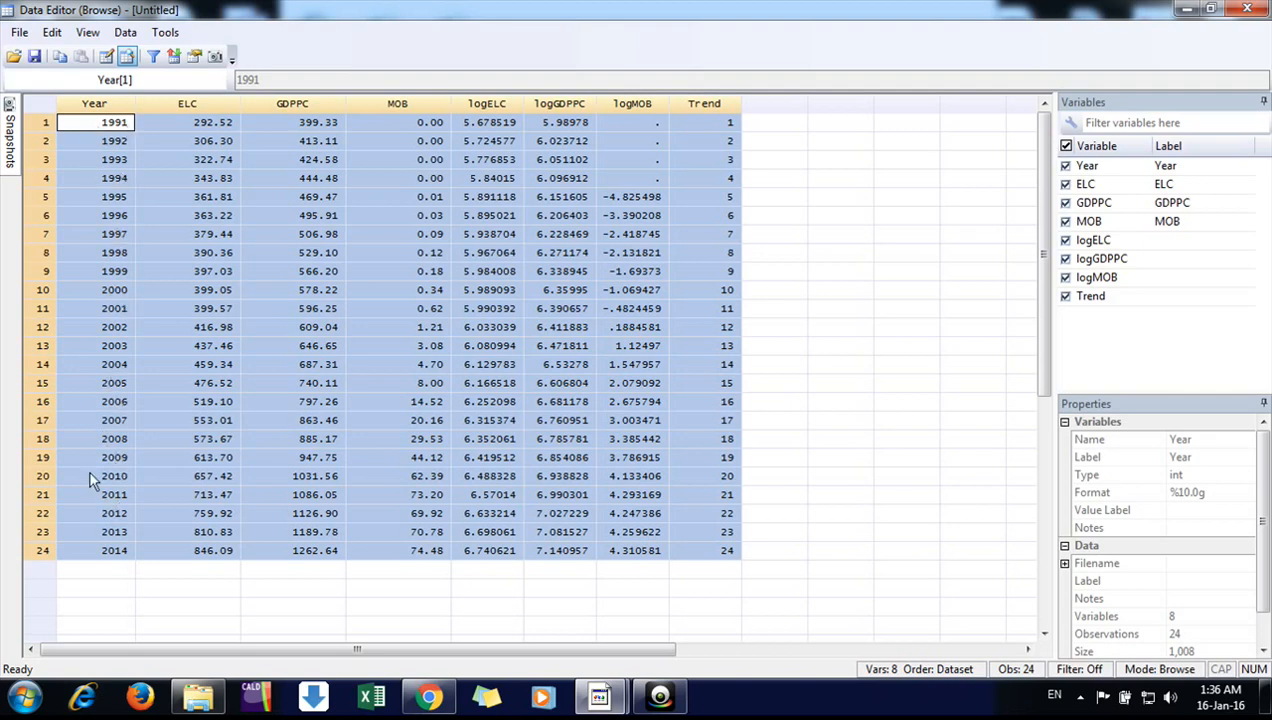
{"action": "left_click", "coordinate": [207, 106]}
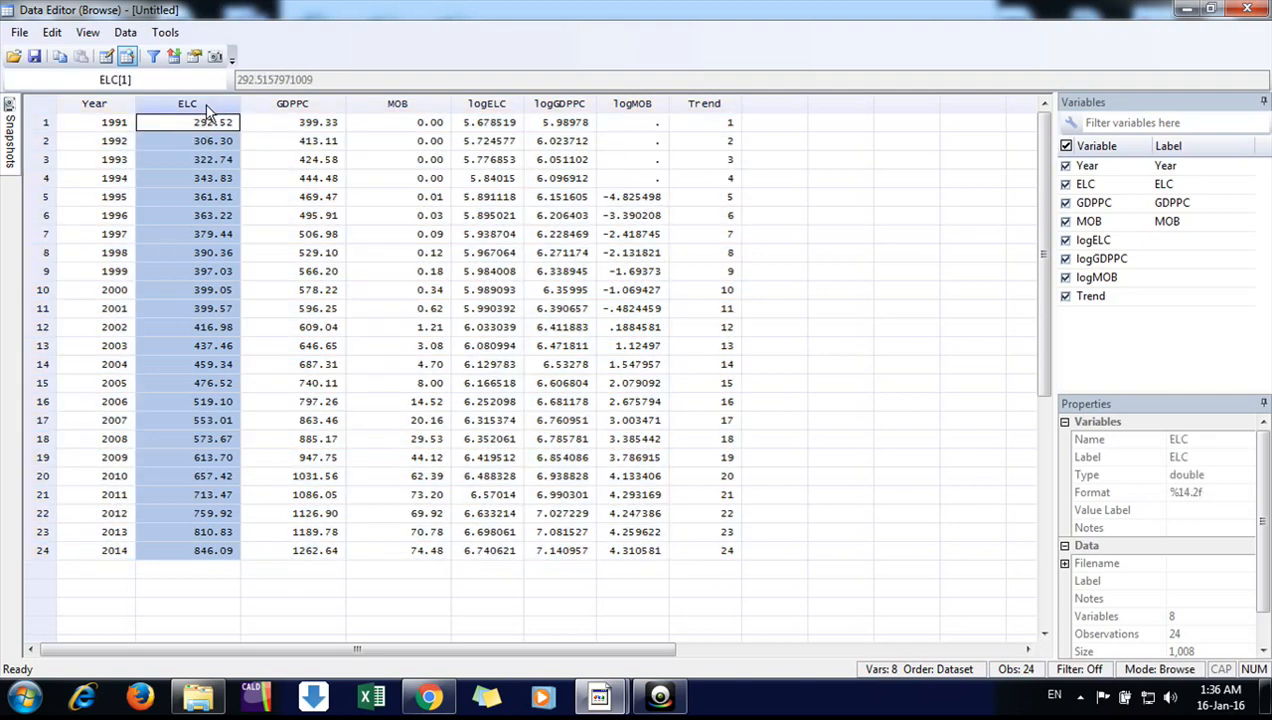
{"action": "left_click", "coordinate": [290, 106]}
{"action": "left_click", "coordinate": [385, 110]}
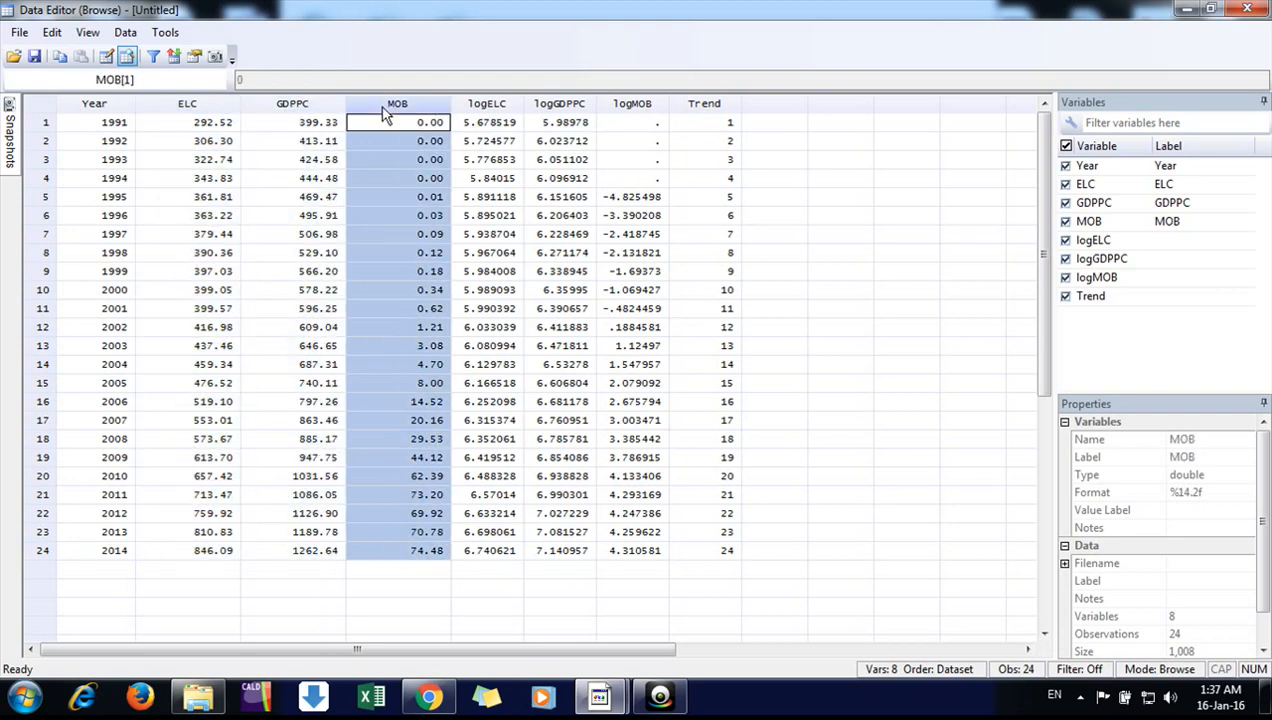
{"action": "left_click", "coordinate": [500, 108]}
{"action": "left_click", "coordinate": [545, 106]}
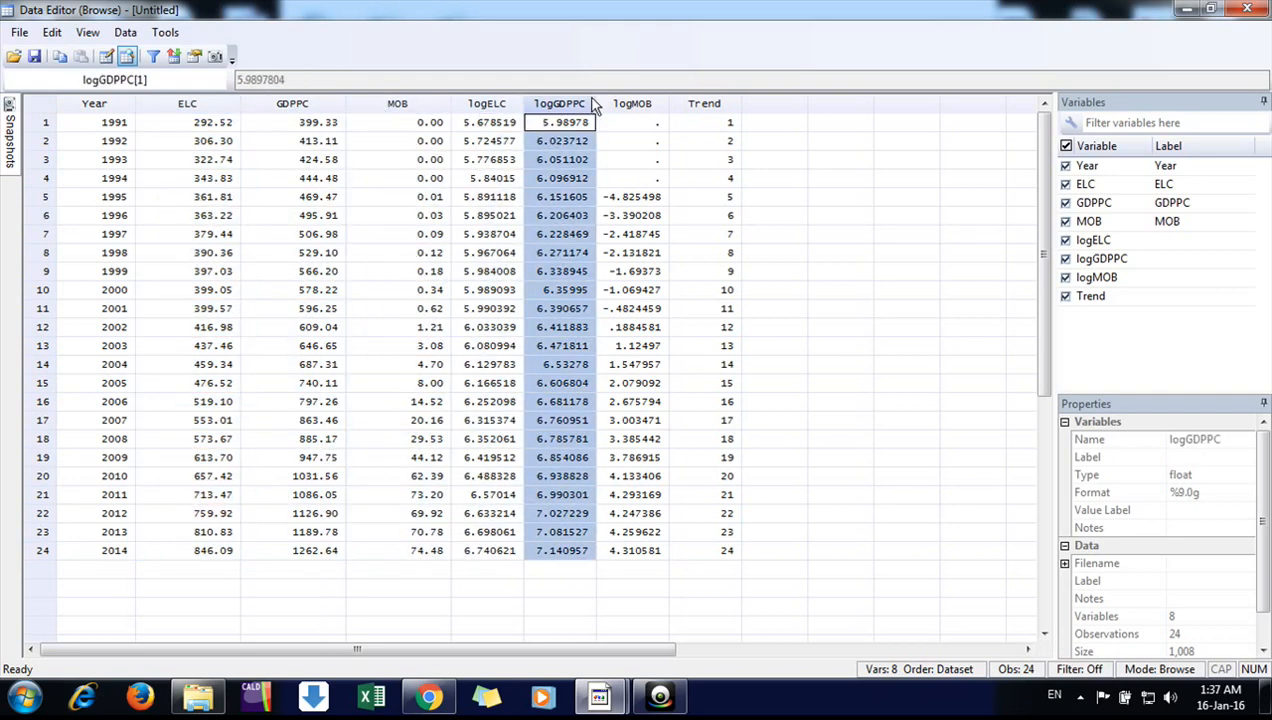
{"action": "left_click", "coordinate": [613, 106]}
{"action": "left_click", "coordinate": [685, 105]}
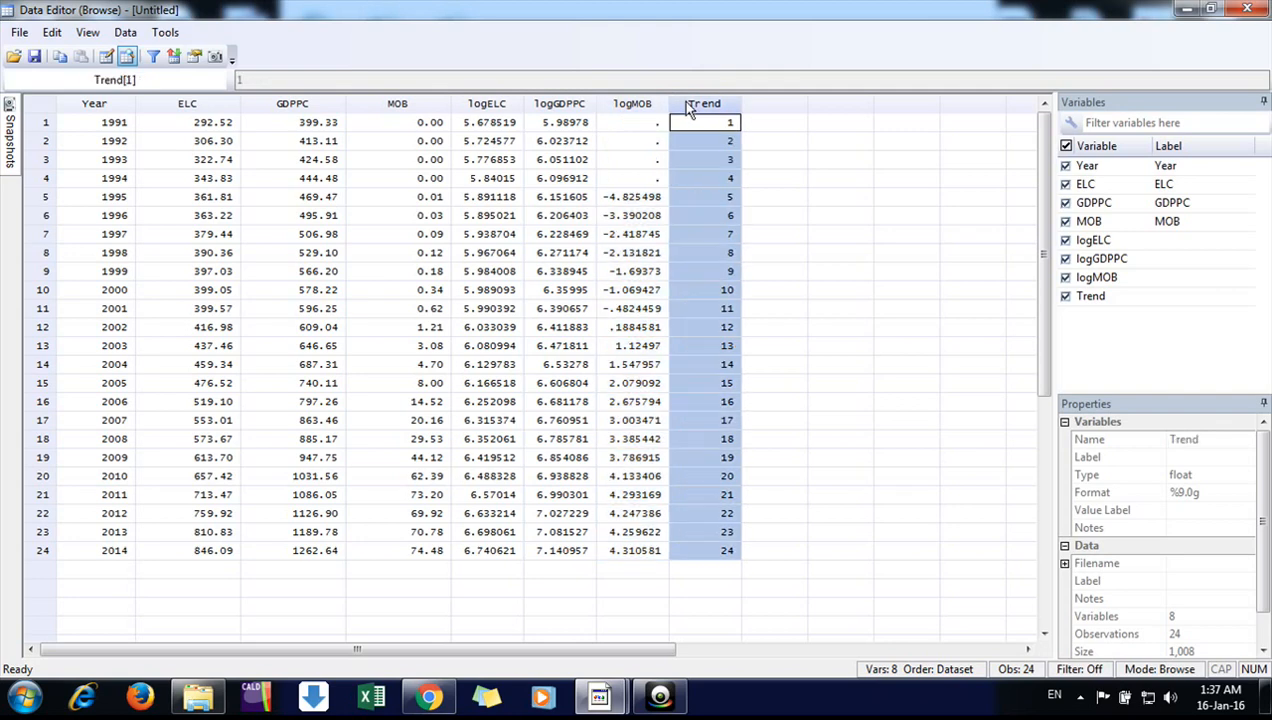
{"action": "left_click", "coordinate": [1184, 10]}
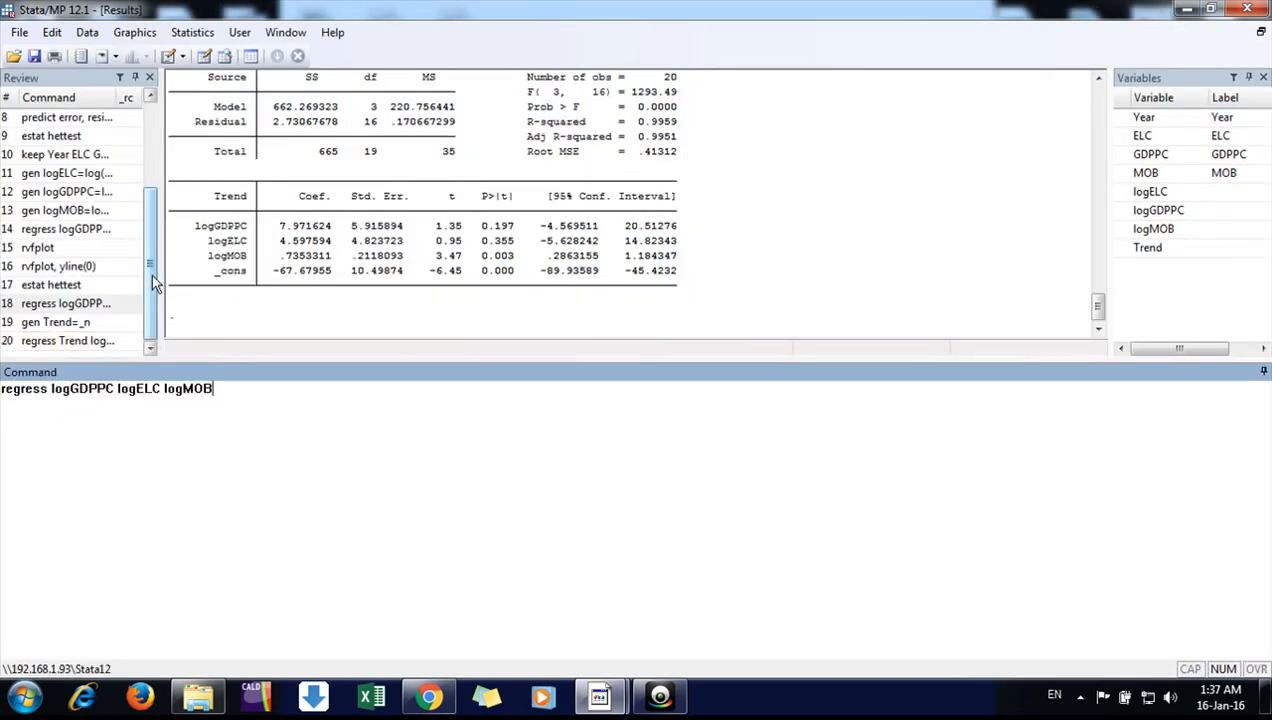
- Keep only the variables Year, ELC, GDPPC and MOB, and check the reduced dataset in the data browser
{"action": "scroll", "coordinate": [151, 273], "scroll_direction": "up", "scroll_amount": 1}
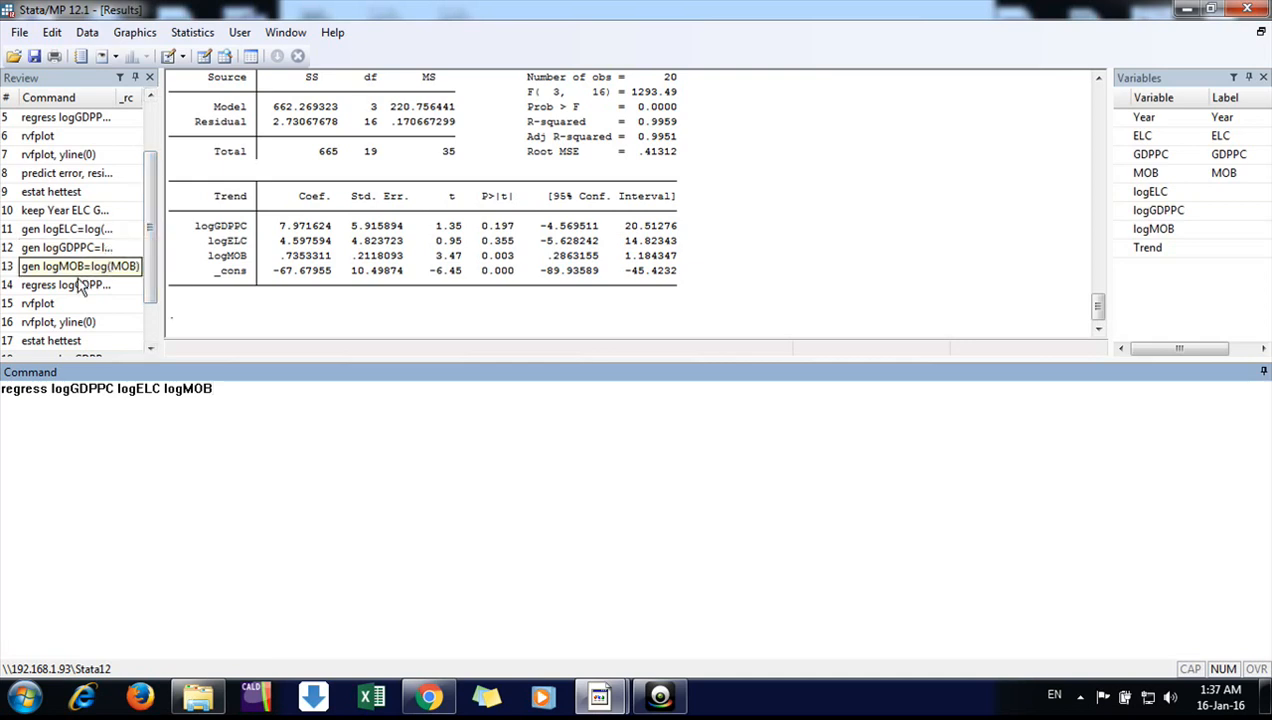
{"action": "left_click", "coordinate": [77, 213]}
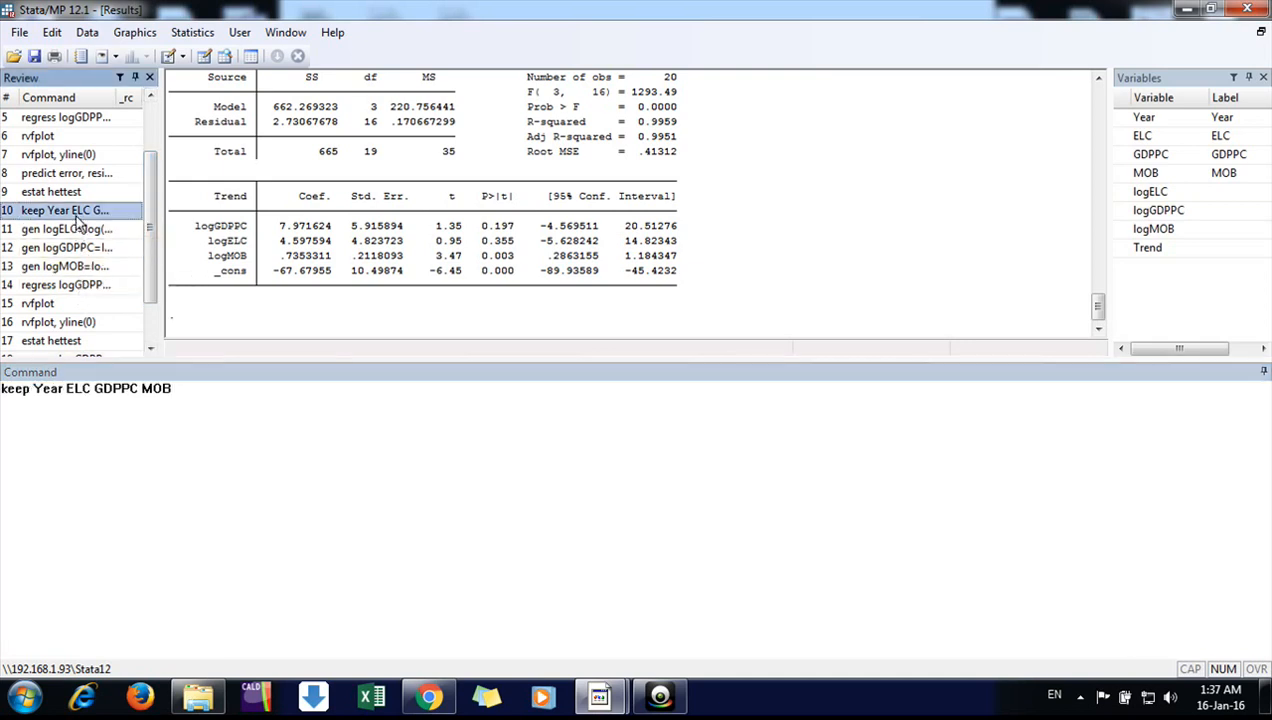
{"action": "double_click", "coordinate": [77, 222]}
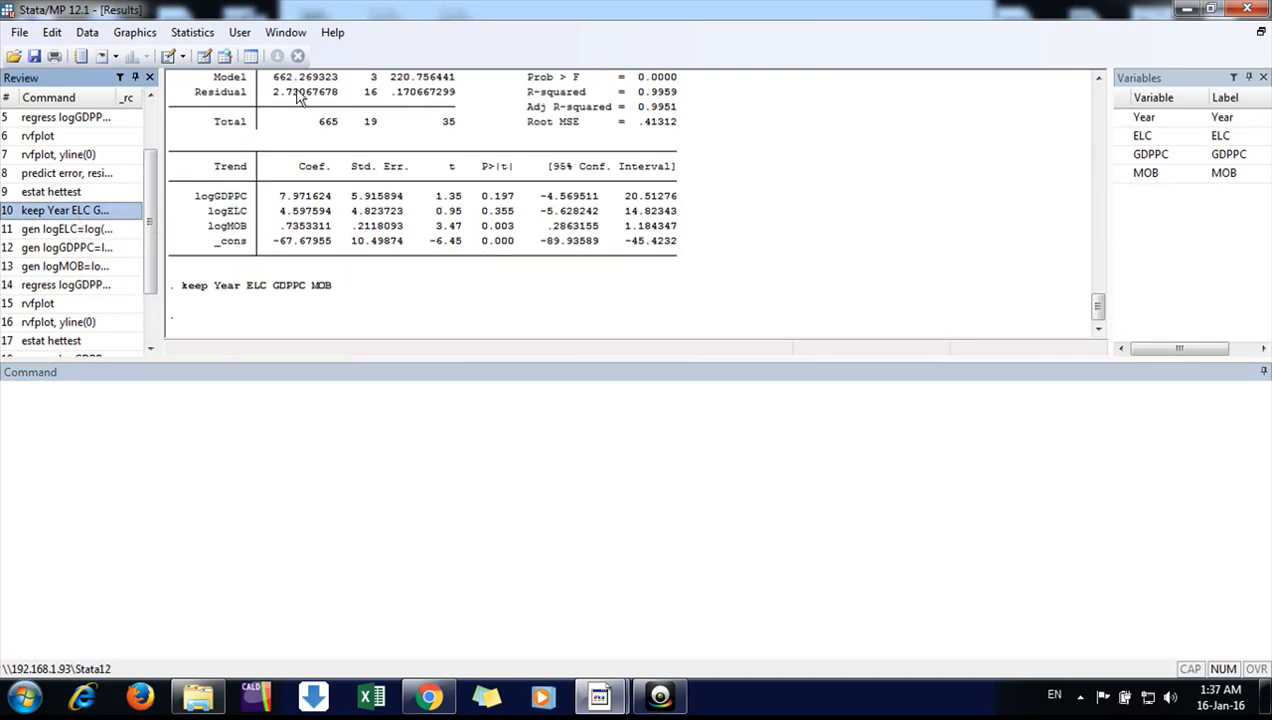
{"action": "left_click", "coordinate": [1161, 135]}
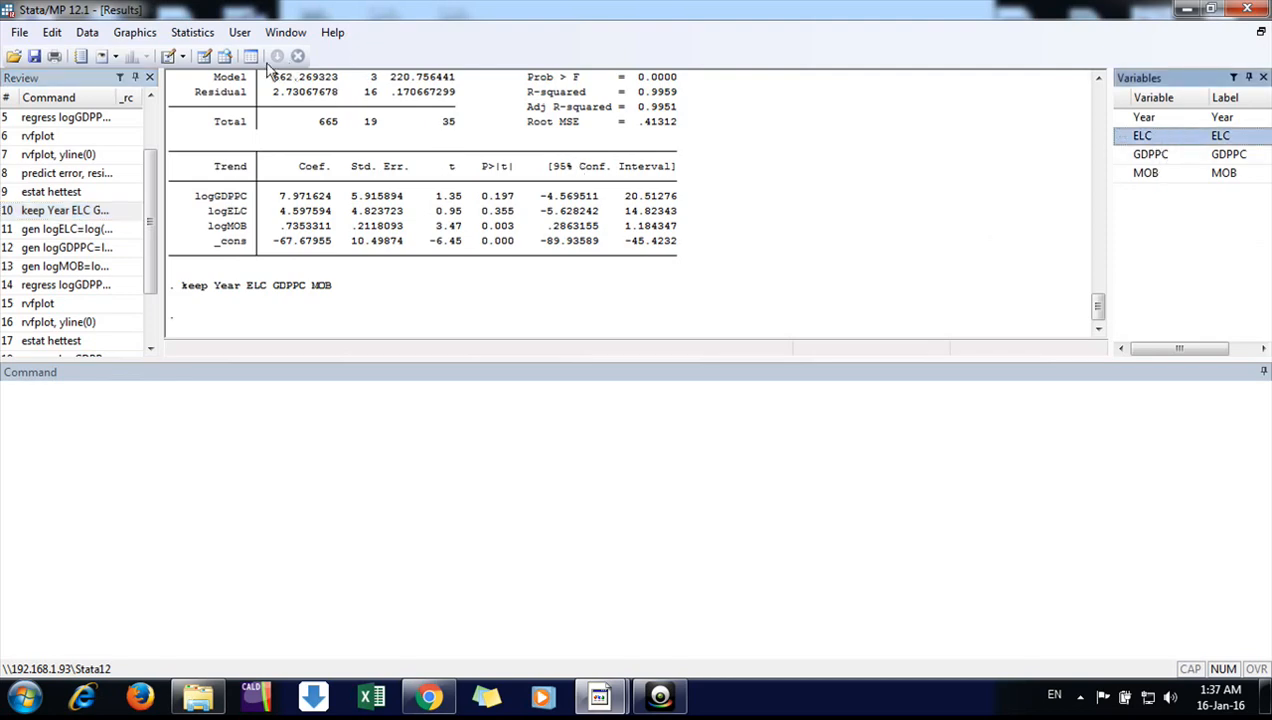
{"action": "left_click", "coordinate": [223, 56]}
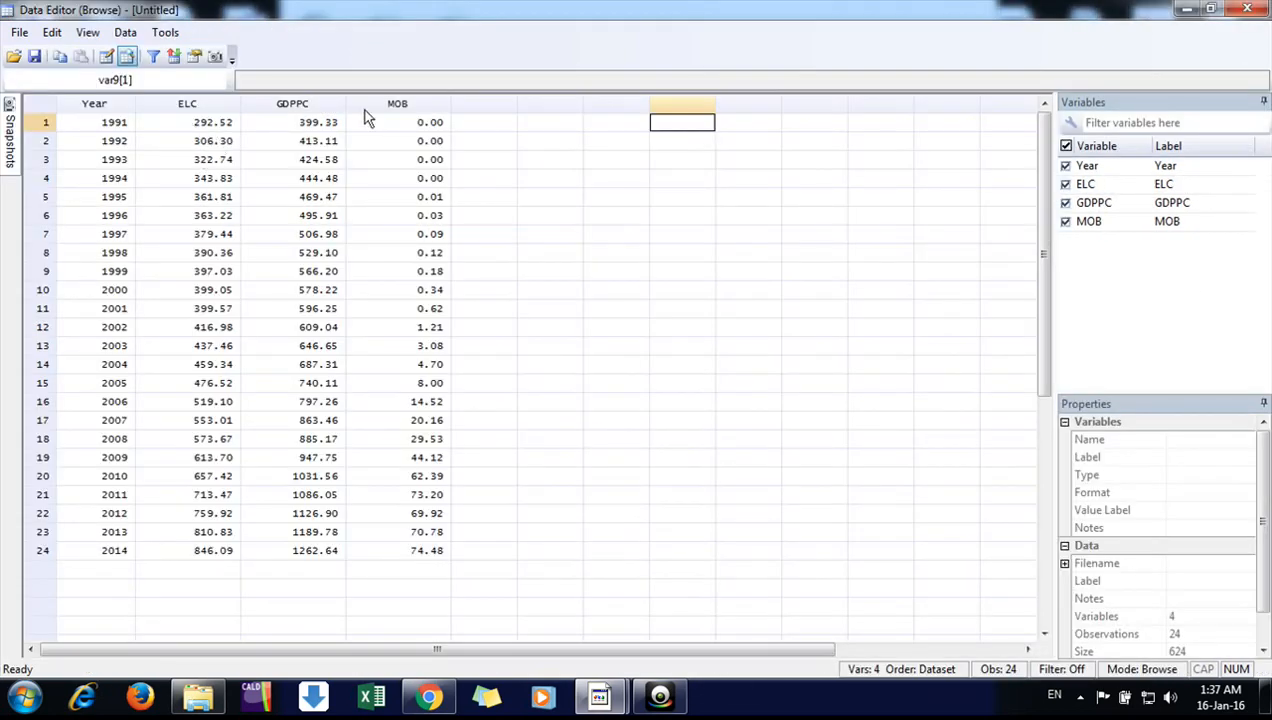
{"action": "left_click", "coordinate": [1246, 9]}
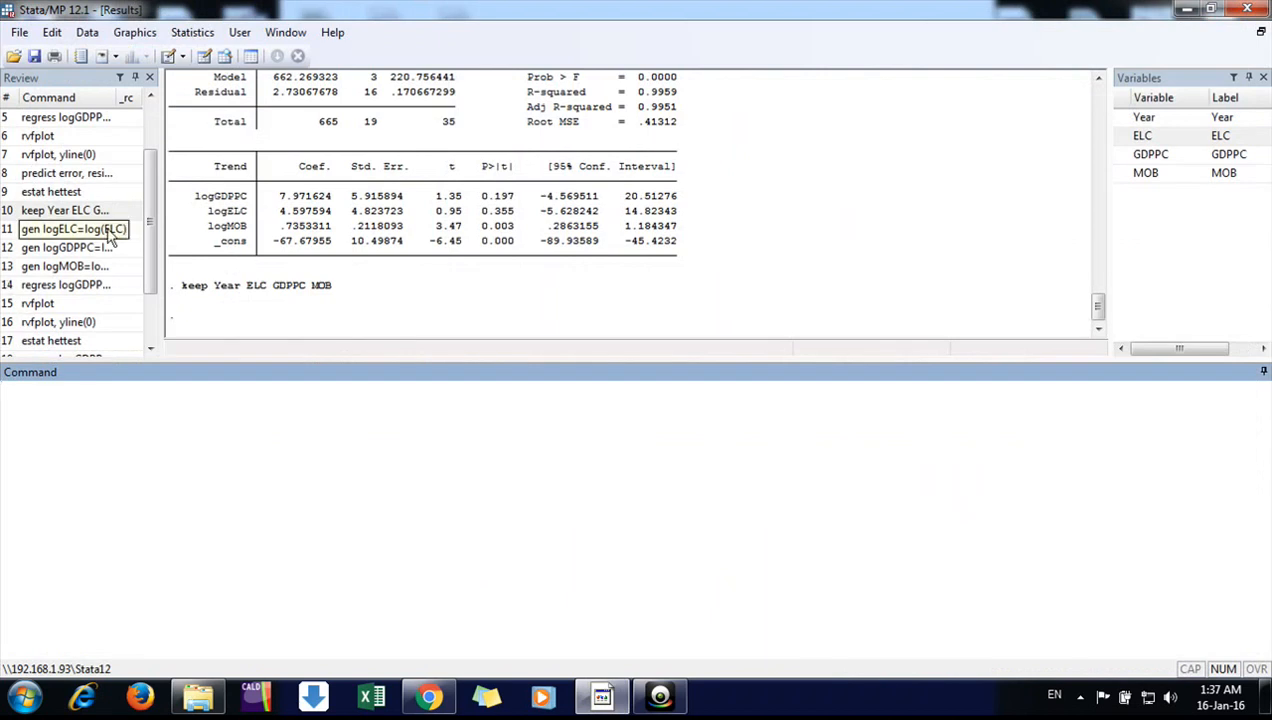
- Generate logELC, logGDPPC and logMOB as logs of ELC, GDPPC and MOB, and regress logGDPPC on logELC and logMOB
{"action": "left_click_drag", "start_coordinate": [150, 193], "coordinate": [168, 148]}
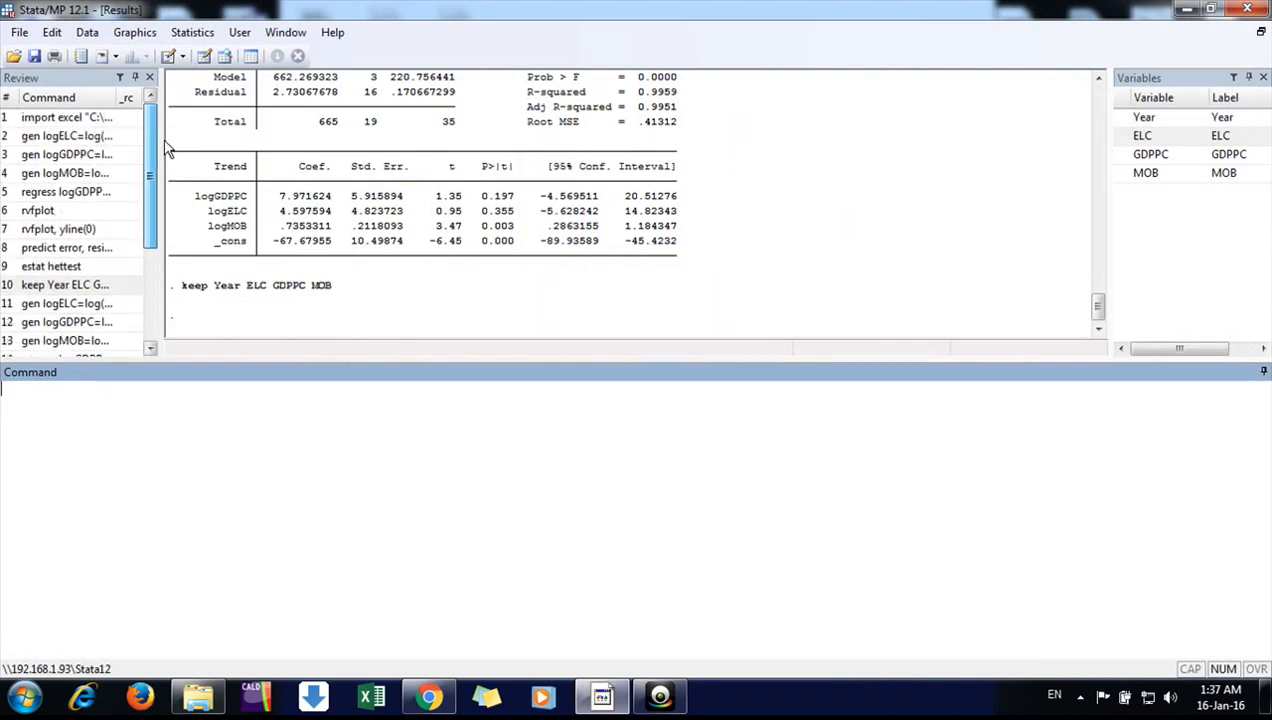
{"action": "left_click", "coordinate": [110, 138]}
{"action": "double_click", "coordinate": [110, 140]}
{"action": "double_click", "coordinate": [104, 152]}
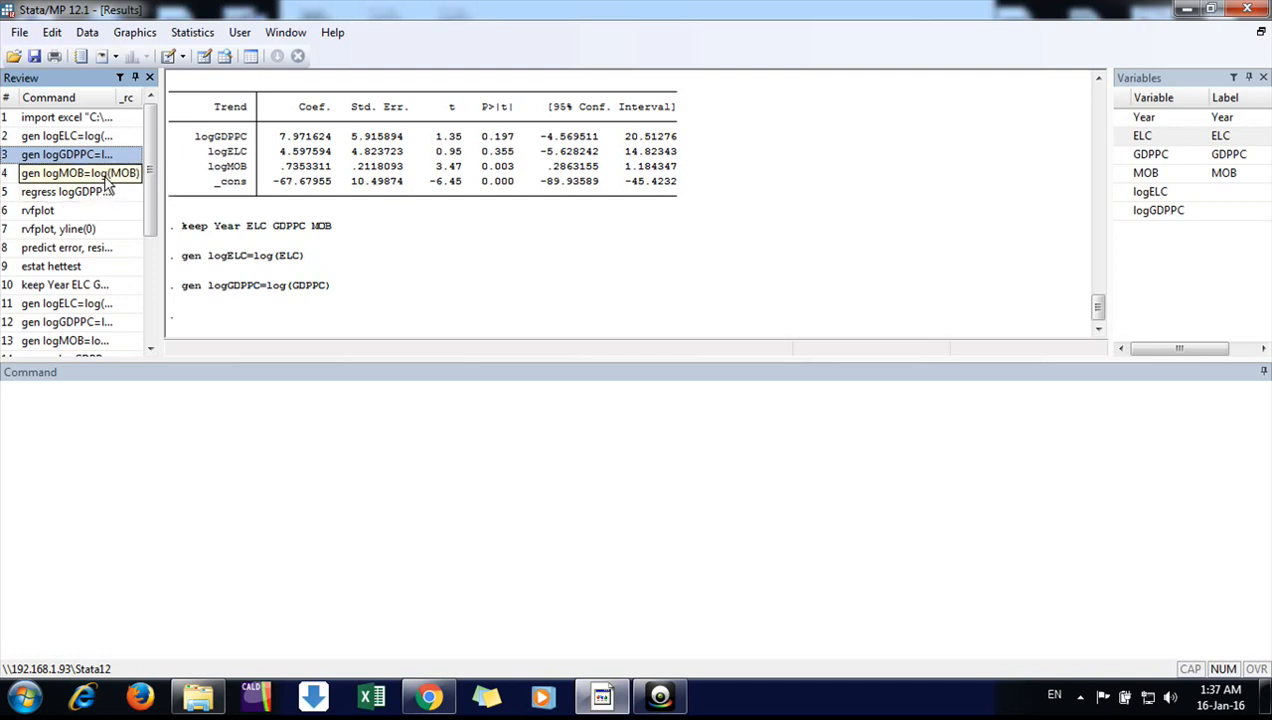
{"action": "double_click", "coordinate": [107, 176]}
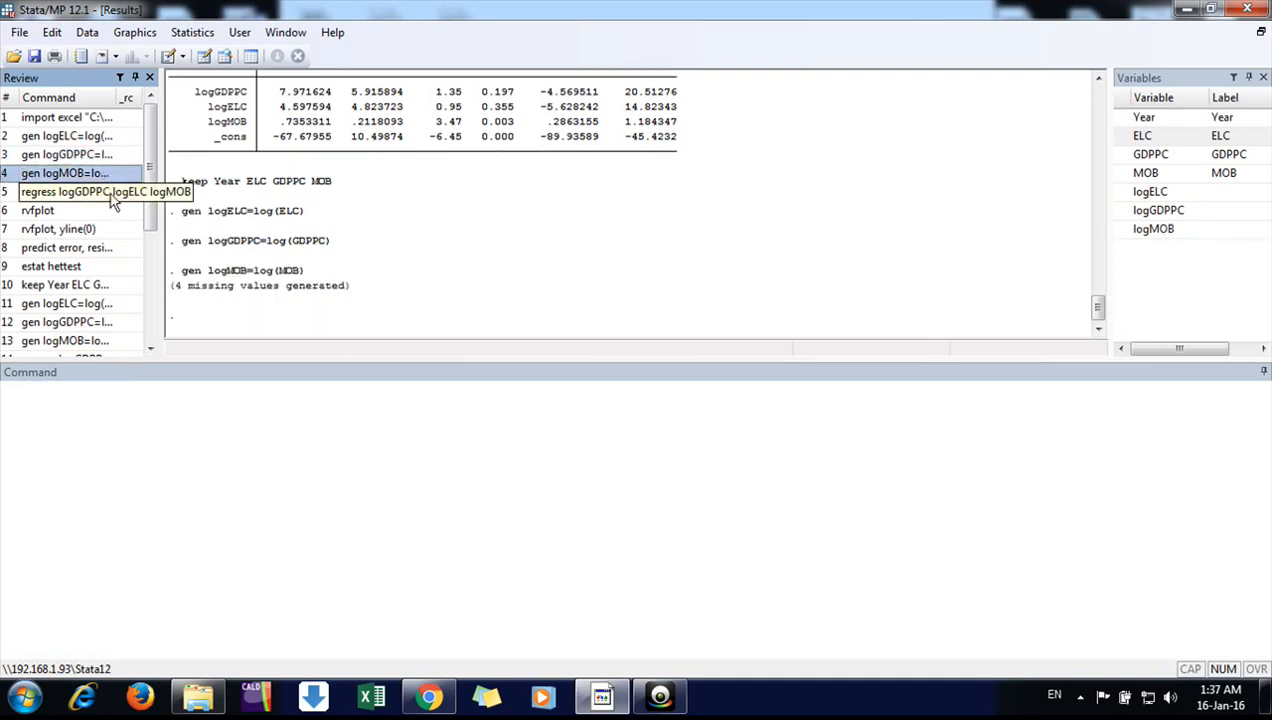
{"action": "double_click", "coordinate": [110, 192]}
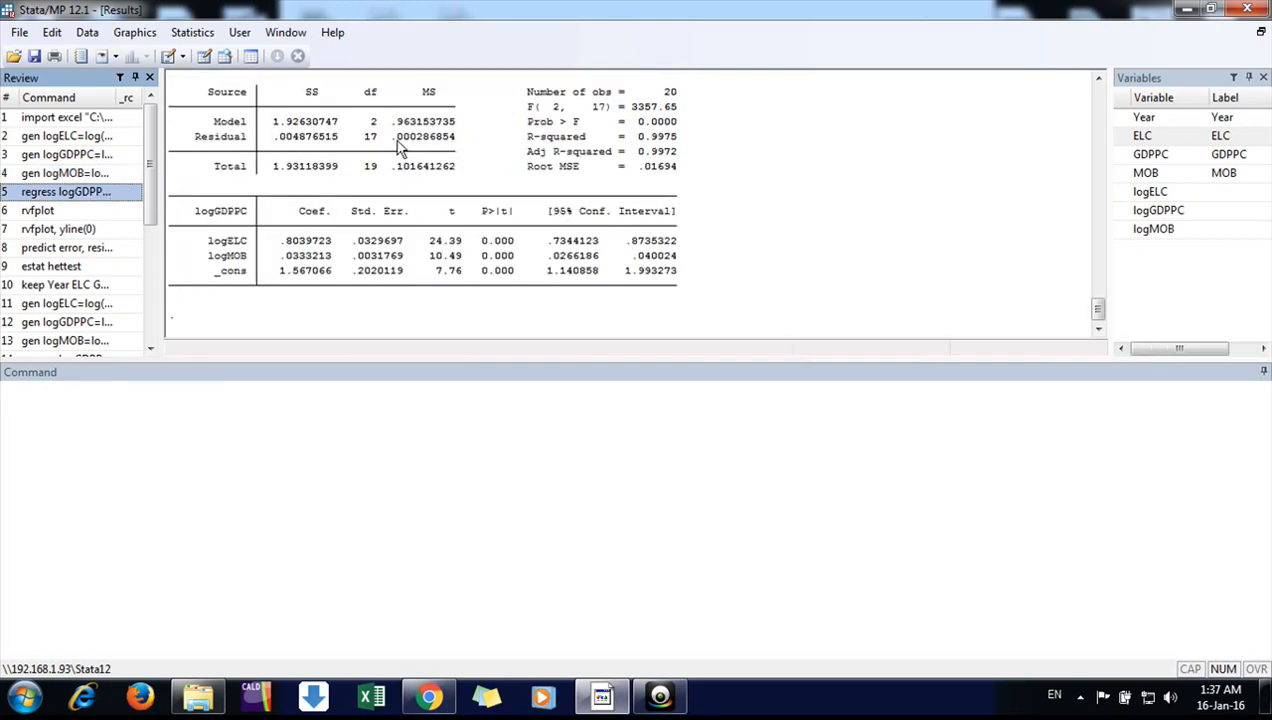
- Inspect the logELC, logGDPPC and logMOB columns in the data browser
{"action": "left_click", "coordinate": [235, 60]}
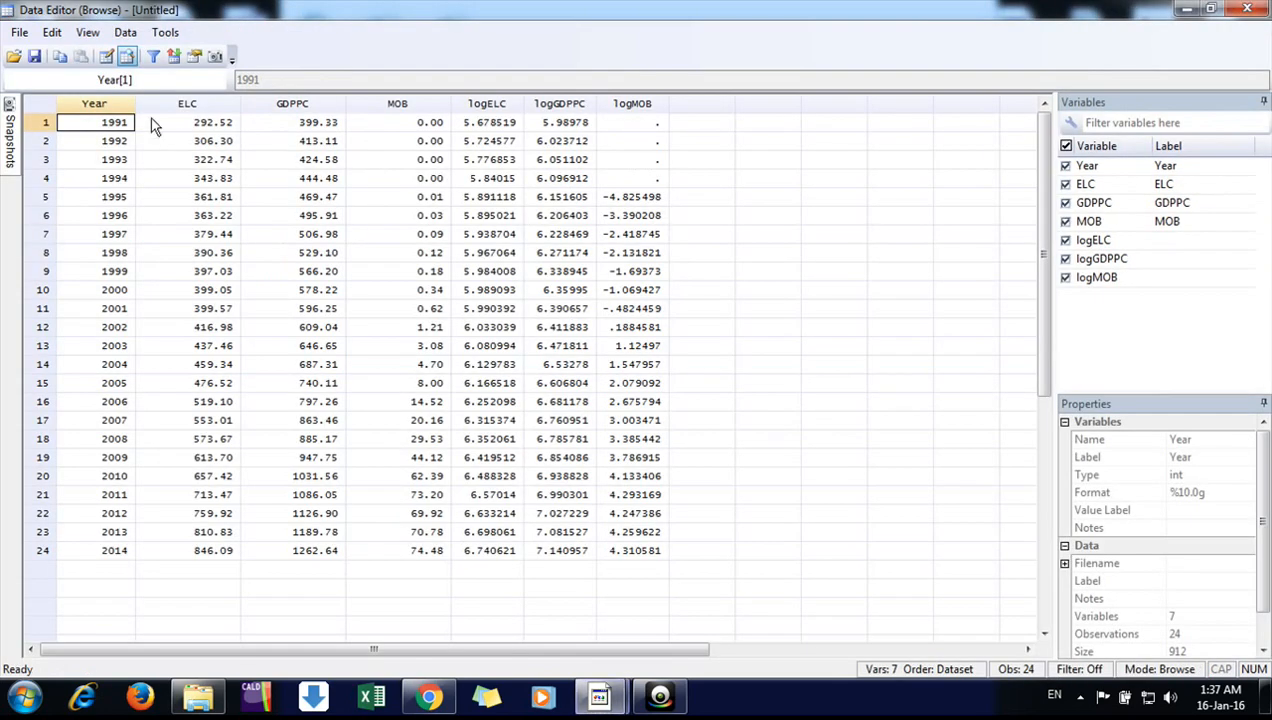
{"action": "left_click", "coordinate": [472, 106]}
{"action": "left_click", "coordinate": [545, 106]}
{"action": "left_click", "coordinate": [632, 104]}
{"action": "left_click", "coordinate": [1247, 9]}
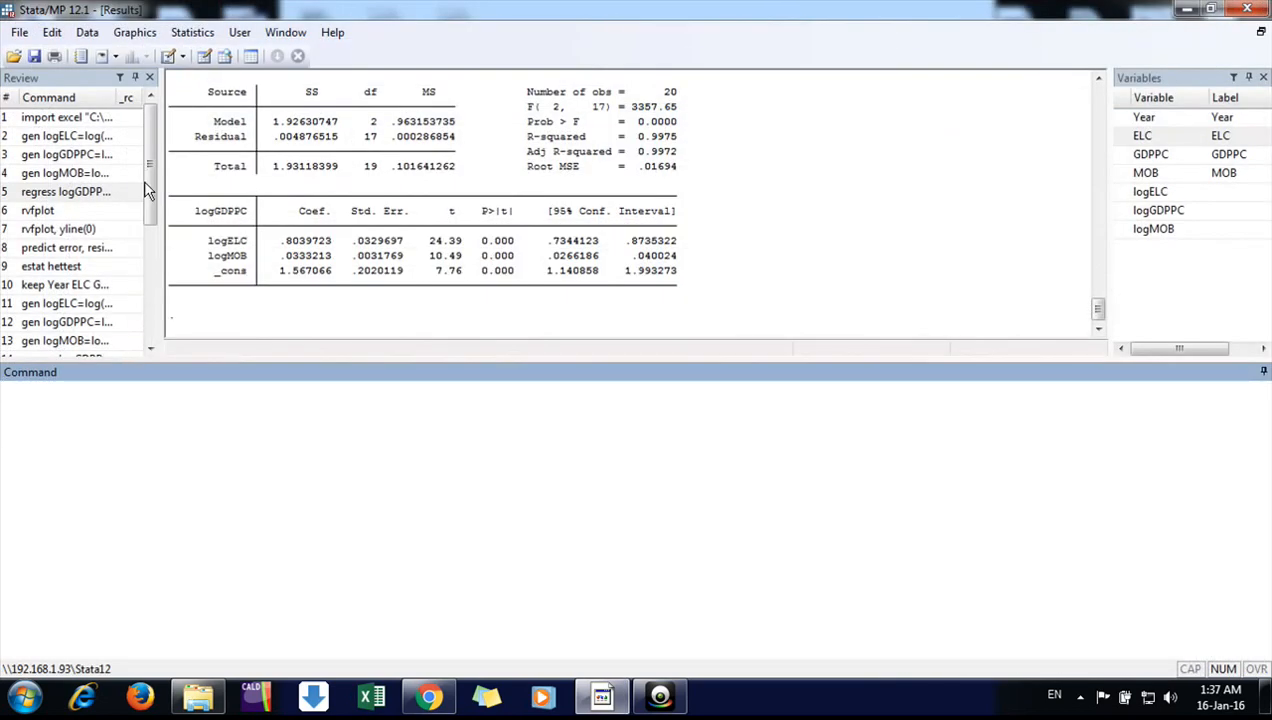
- Rerun the earlier command regress logGDPPC logELC logMOB from the command history
{"action": "left_click_drag", "start_coordinate": [148, 180], "coordinate": [157, 289]}
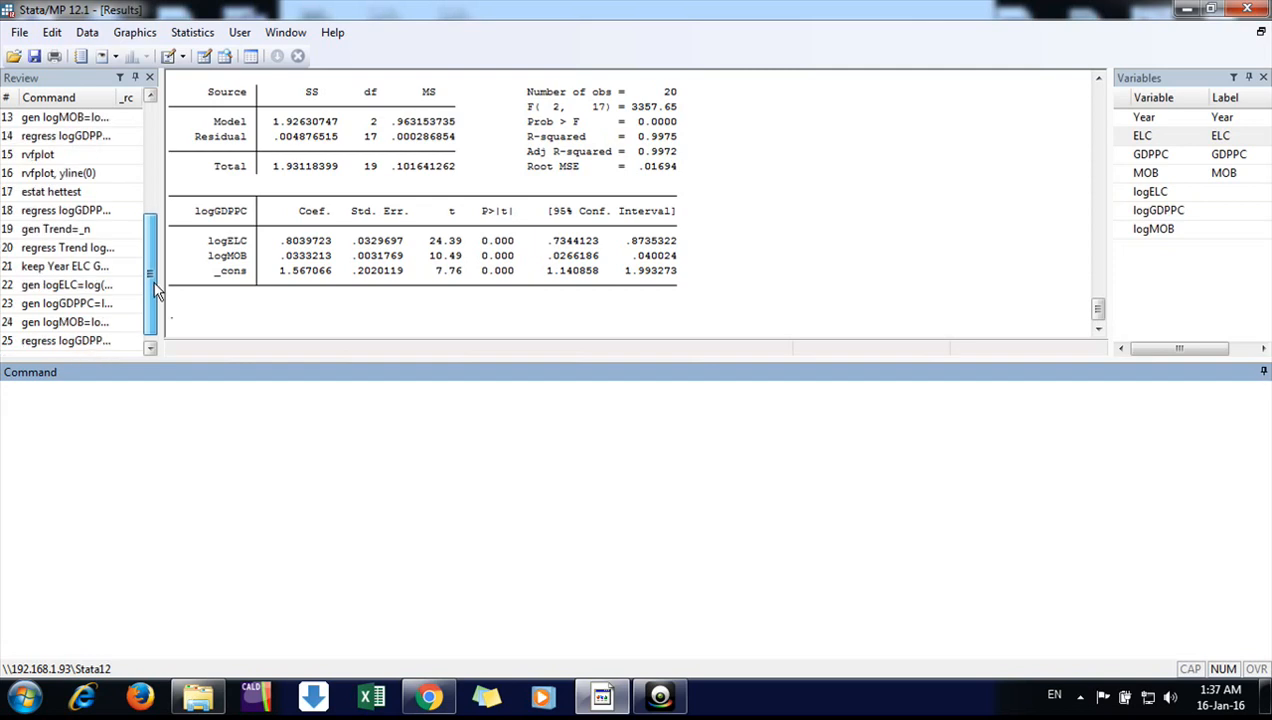
{"action": "left_click", "coordinate": [82, 212]}
{"action": "left_click", "coordinate": [234, 390]}
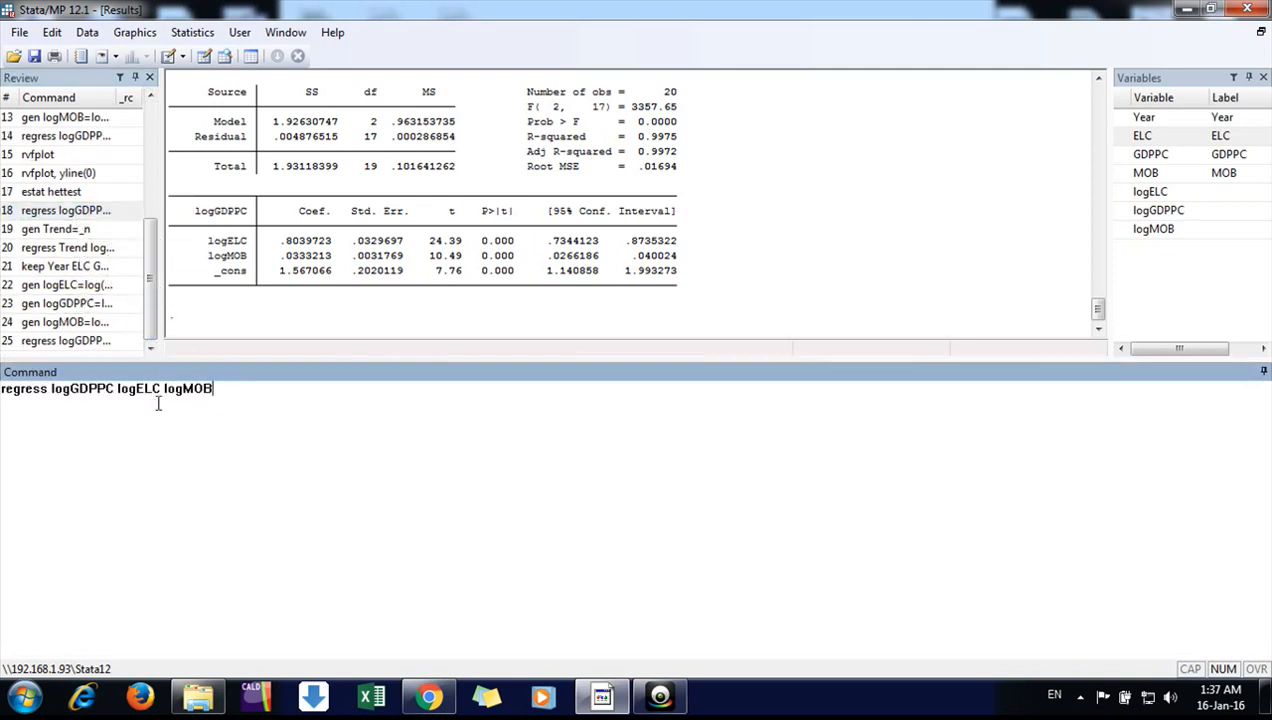
{"action": "left_click_drag", "start_coordinate": [52, 389], "coordinate": [229, 397]}
{"action": "left_click", "coordinate": [229, 397]}
{"action": "key", "text": "Return"}
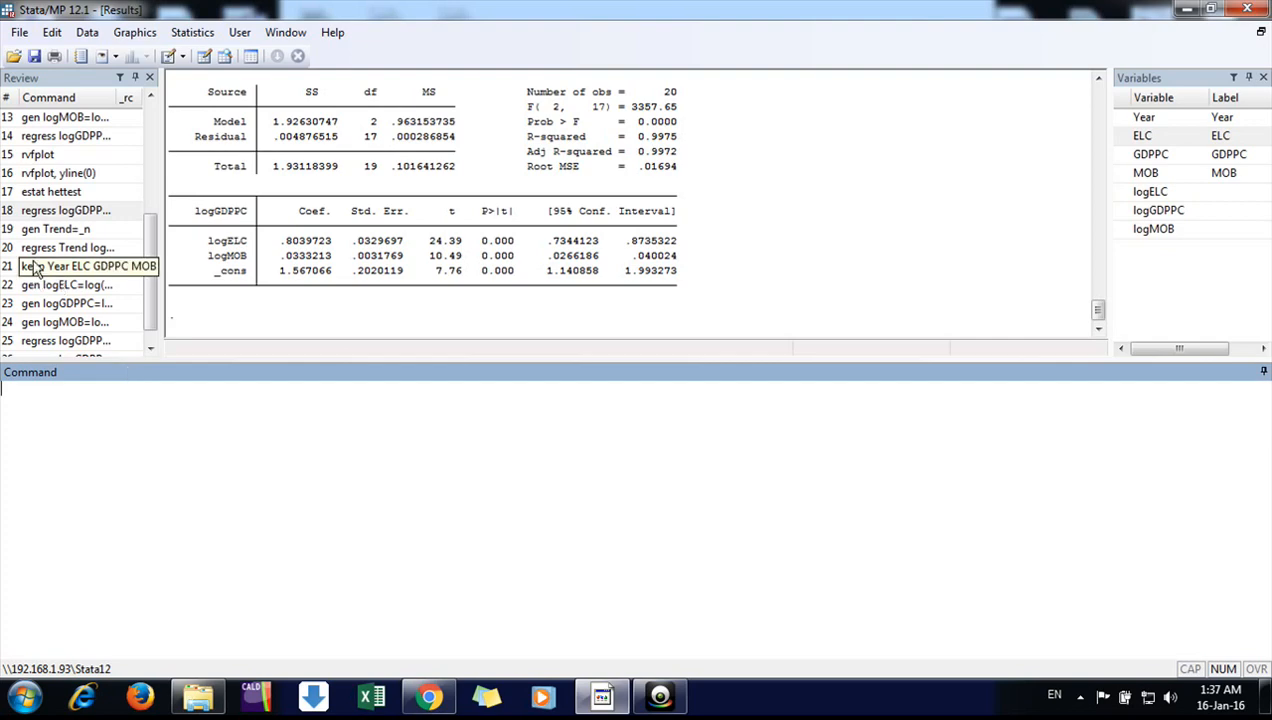
{"action": "left_click", "coordinate": [238, 270]}
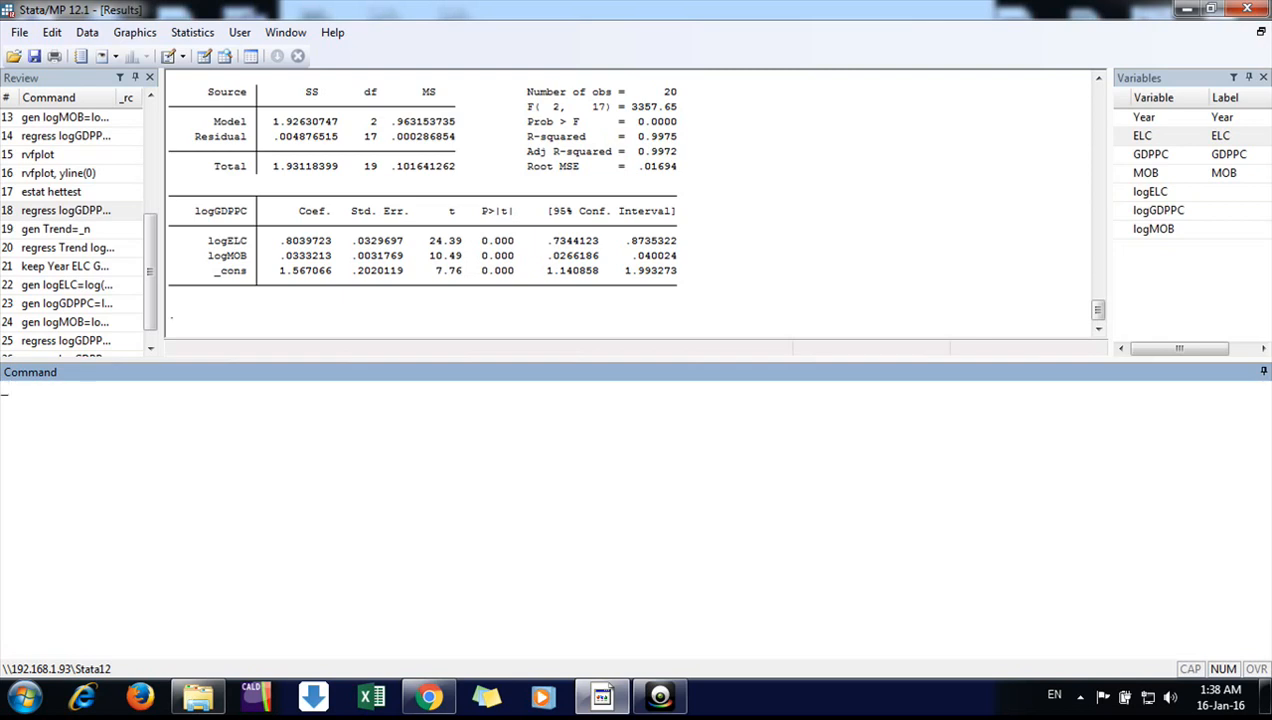
{"action": "type", "text": "n"}
{"action": "key", "text": "Return"}
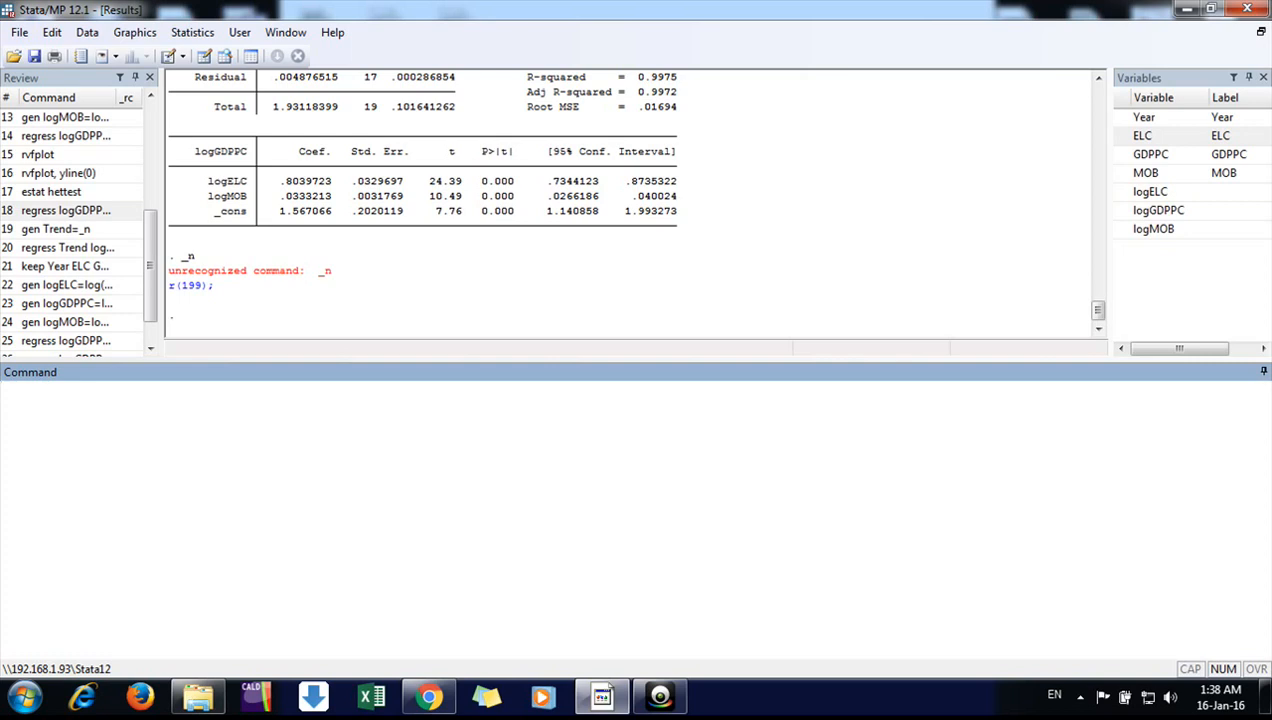
{"action": "type", "text": "Trend"}
{"action": "key", "text": "BackSpace"}
{"action": "key", "text": "BackSpace"}
{"action": "key", "text": "BackSpace"}
{"action": "key", "text": "BackSpace"}
{"action": "key", "text": "BackSpace"}
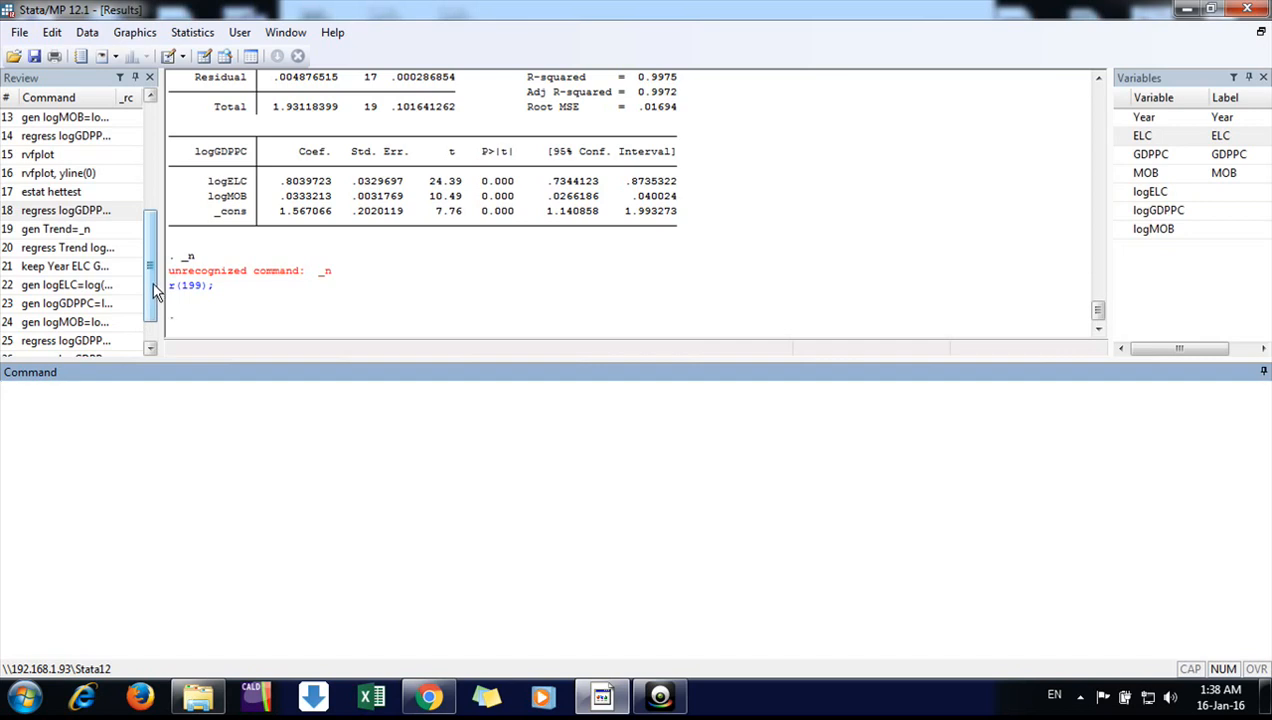
- Create a time trend variable by rerunning the earlier command gen Trend=_n
{"action": "left_click", "coordinate": [122, 232]}
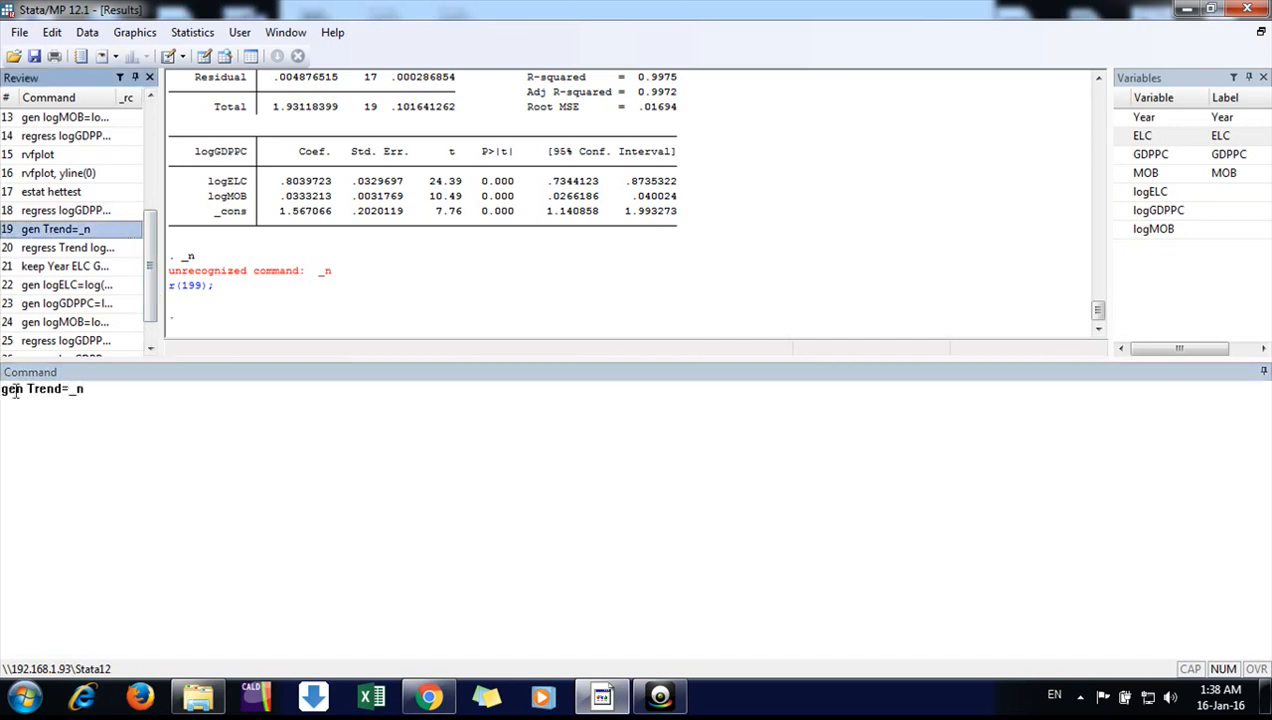
{"action": "left_click_drag", "start_coordinate": [9, 389], "coordinate": [1, 389]}
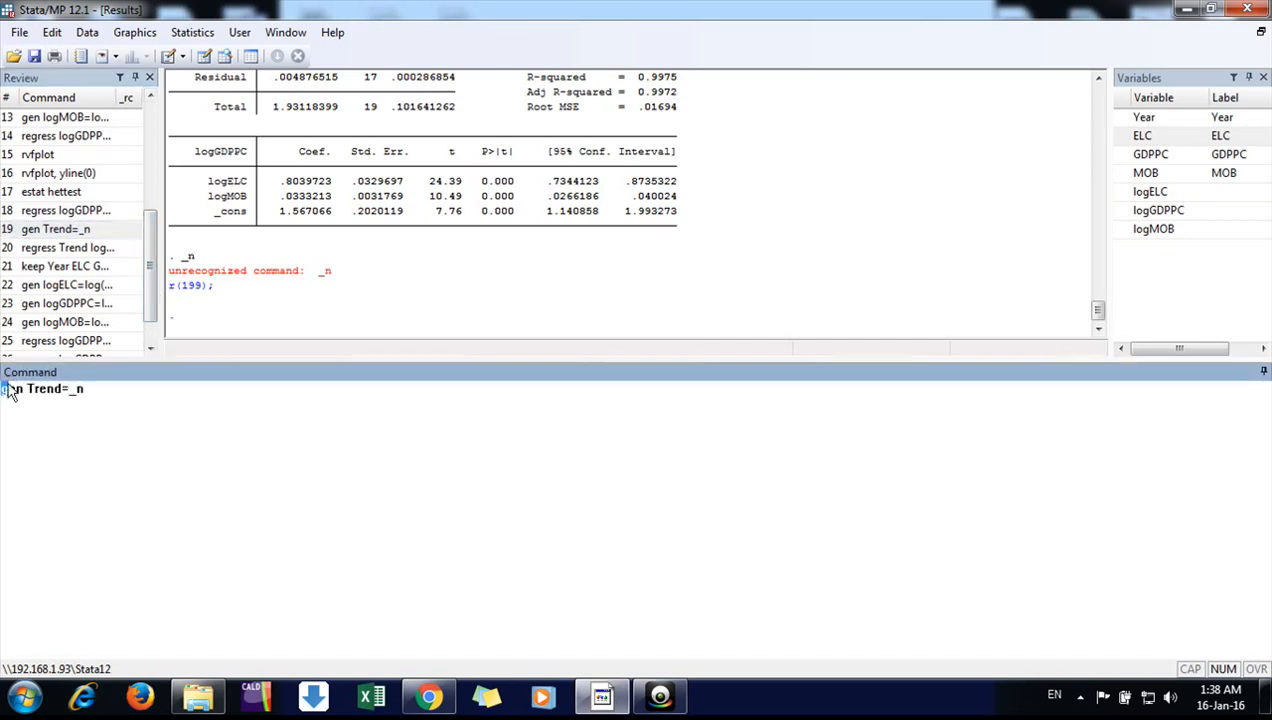
{"action": "left_click", "coordinate": [100, 389]}
{"action": "double_click", "coordinate": [78, 389]}
{"action": "left_click", "coordinate": [102, 389]}
{"action": "key", "text": "Return"}
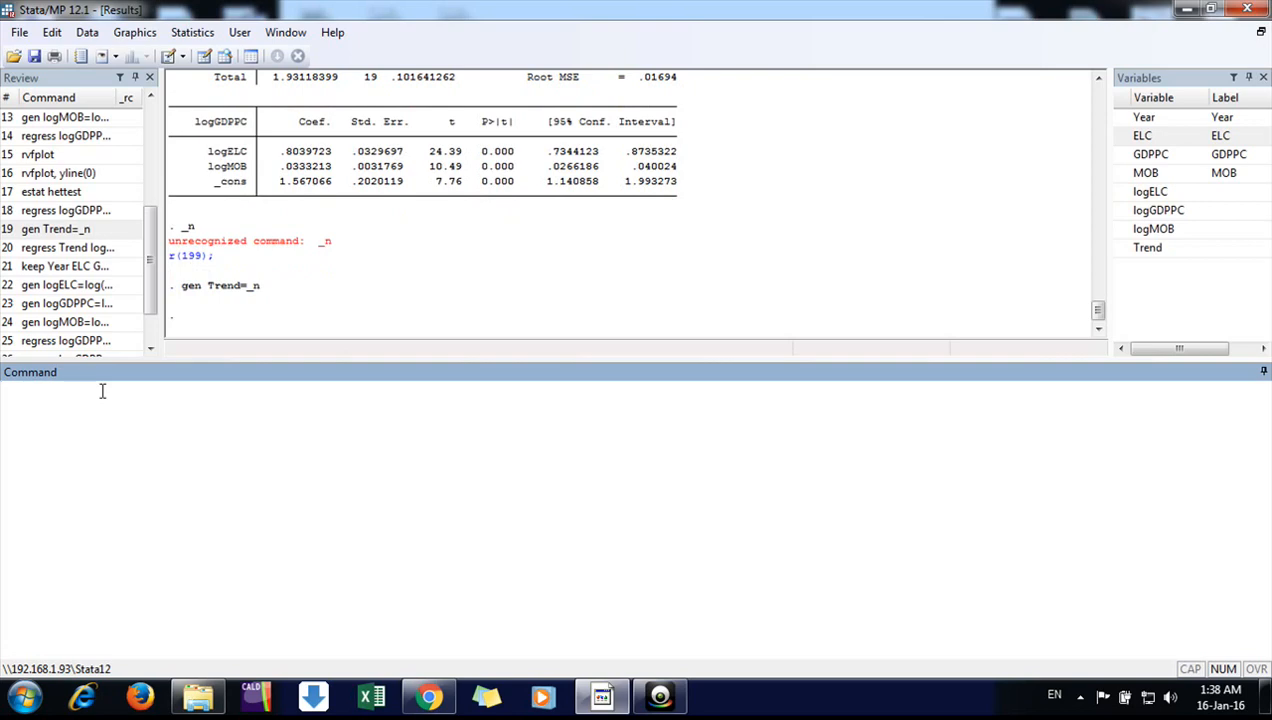
- Check the first and last observations of the Trend column in the data browser
{"action": "left_click", "coordinate": [224, 56]}
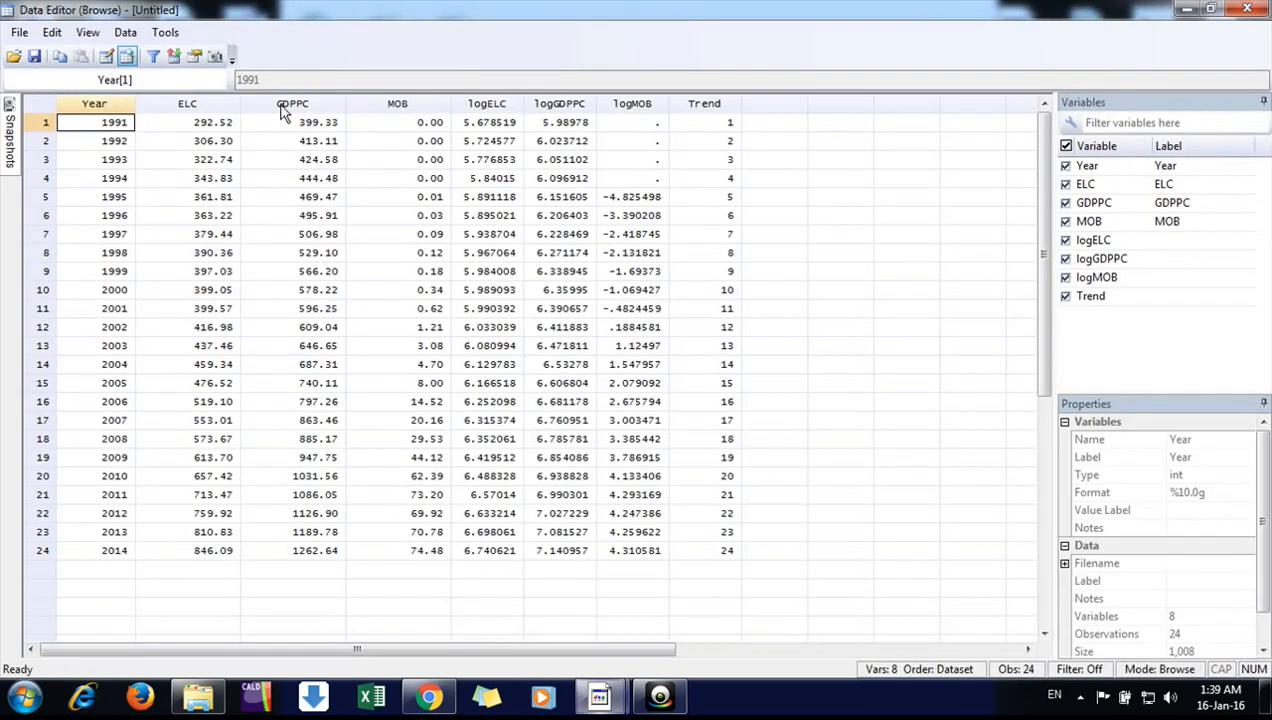
{"action": "left_click", "coordinate": [707, 118]}
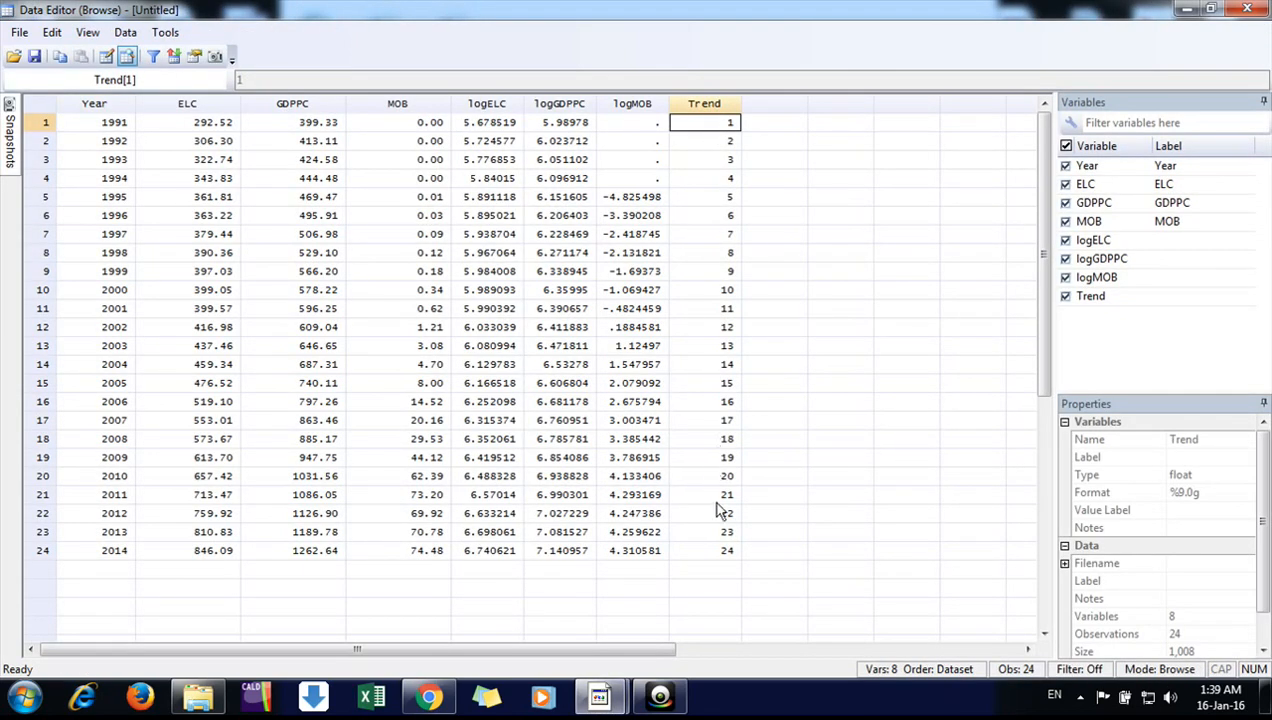
{"action": "left_click", "coordinate": [720, 550]}
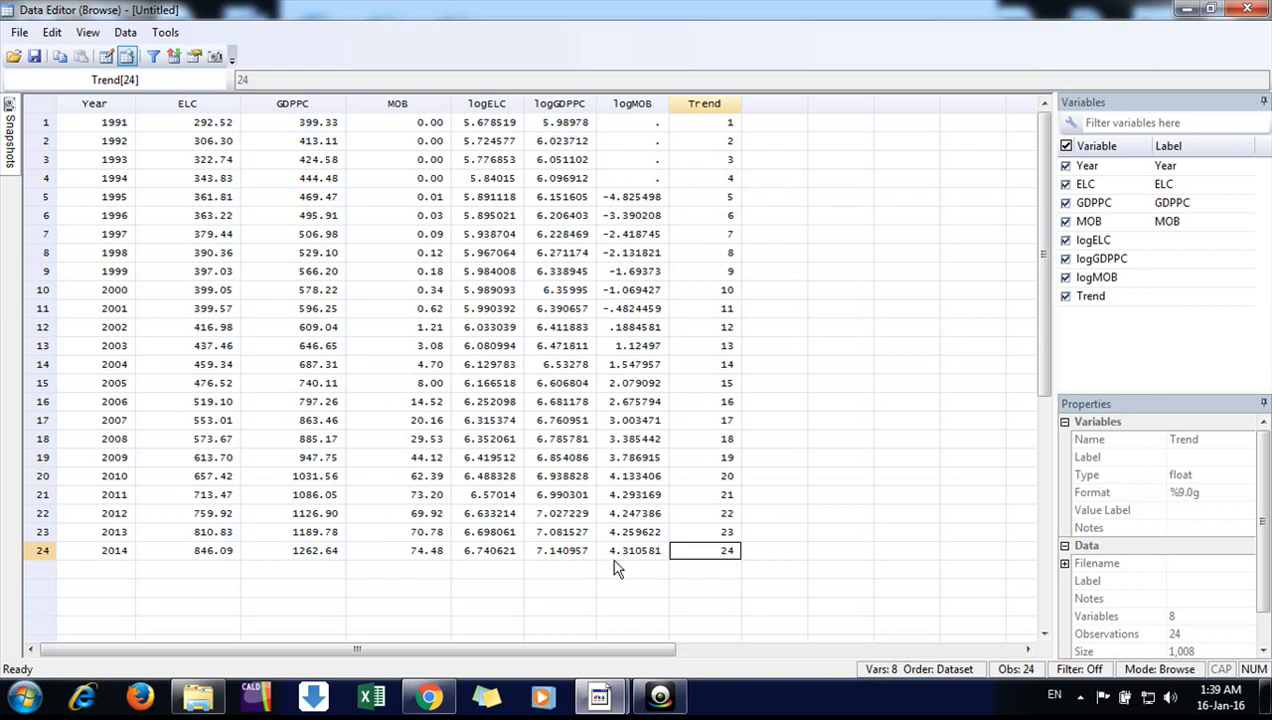
{"action": "left_click", "coordinate": [1187, 9]}
- Rerun the earlier command regress Trend logGDPPC logELC logMOB from the command history
{"action": "scroll", "coordinate": [150, 268], "scroll_direction": "down", "scroll_amount": 1}
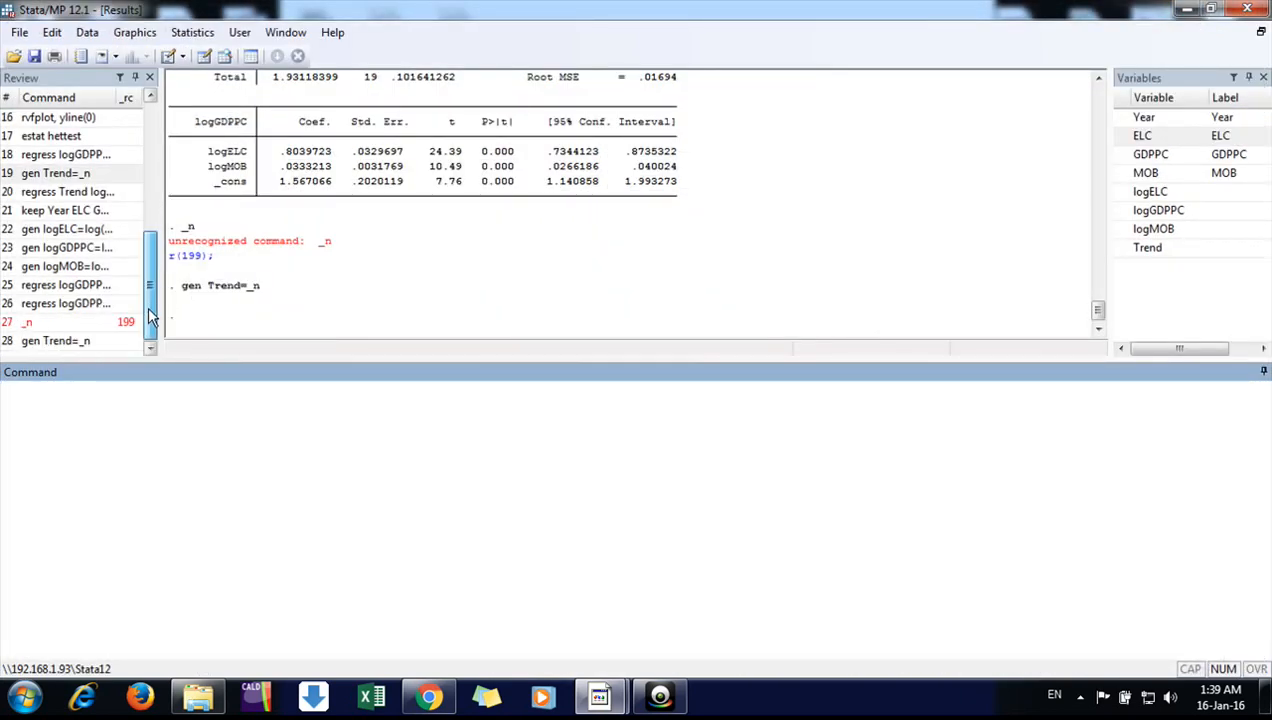
{"action": "left_click", "coordinate": [88, 249]}
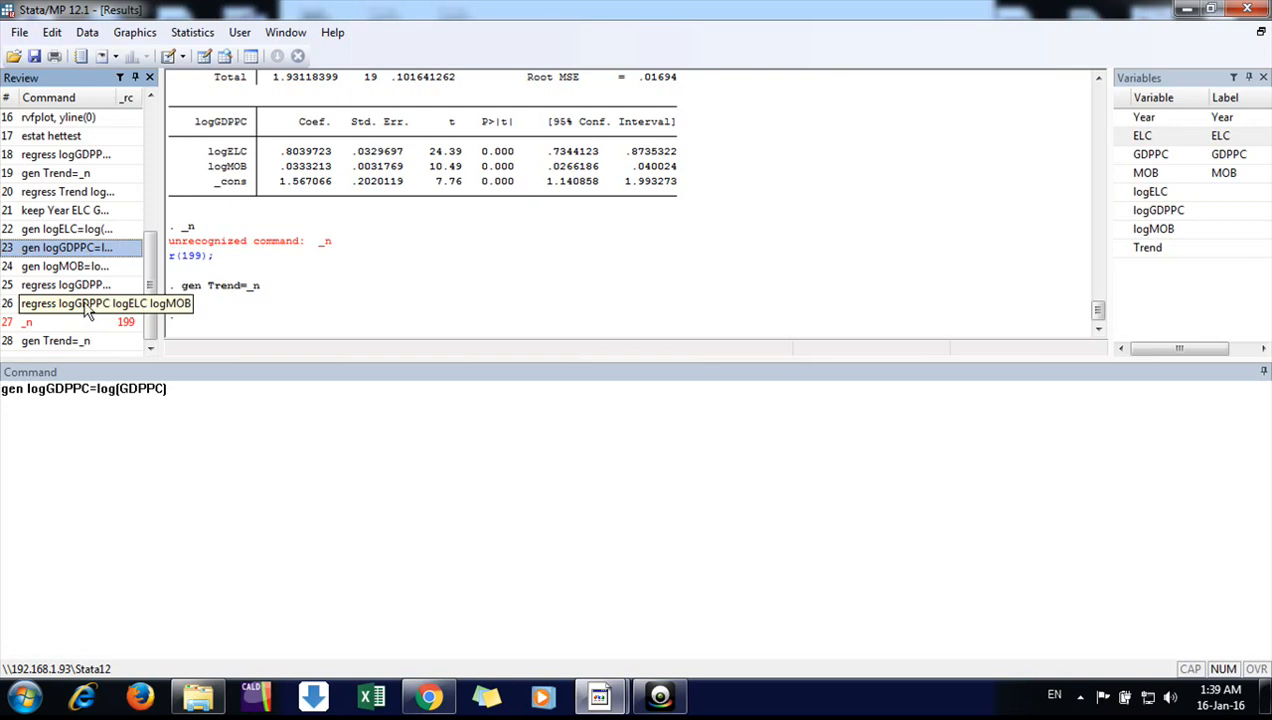
{"action": "left_click", "coordinate": [72, 193]}
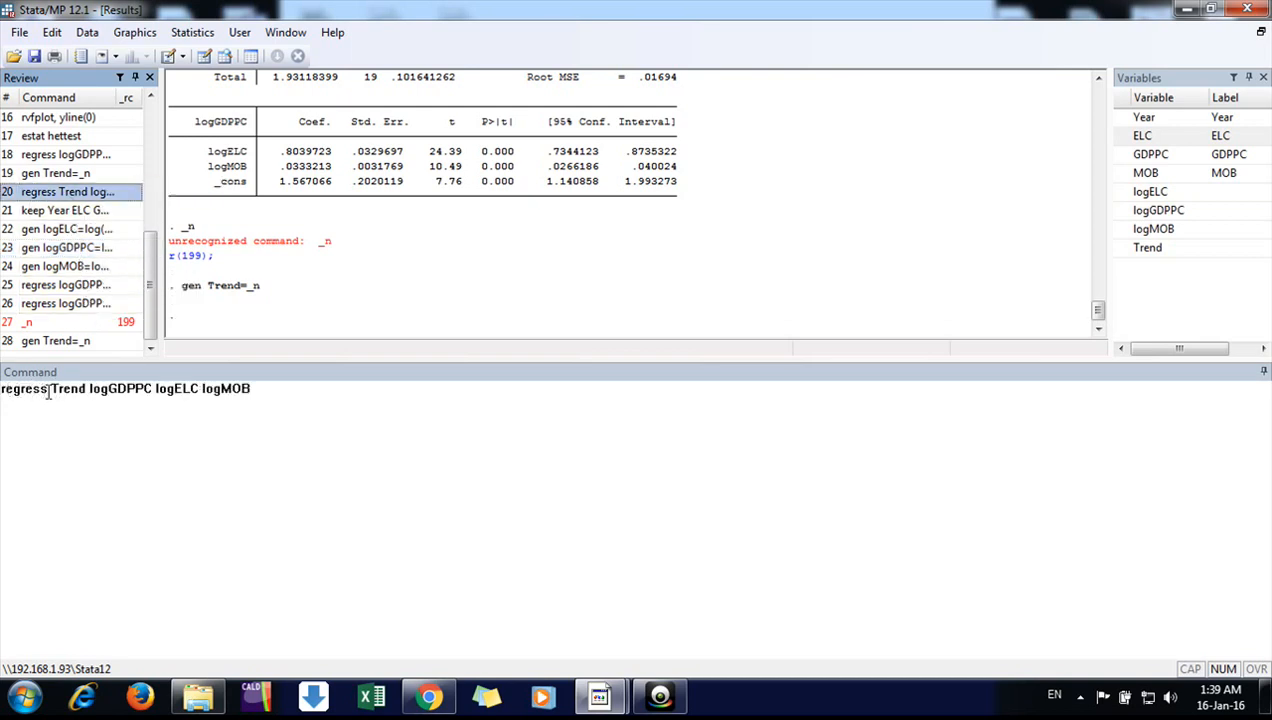
{"action": "left_click_drag", "start_coordinate": [51, 390], "coordinate": [258, 385]}
{"action": "left_click", "coordinate": [260, 387]}
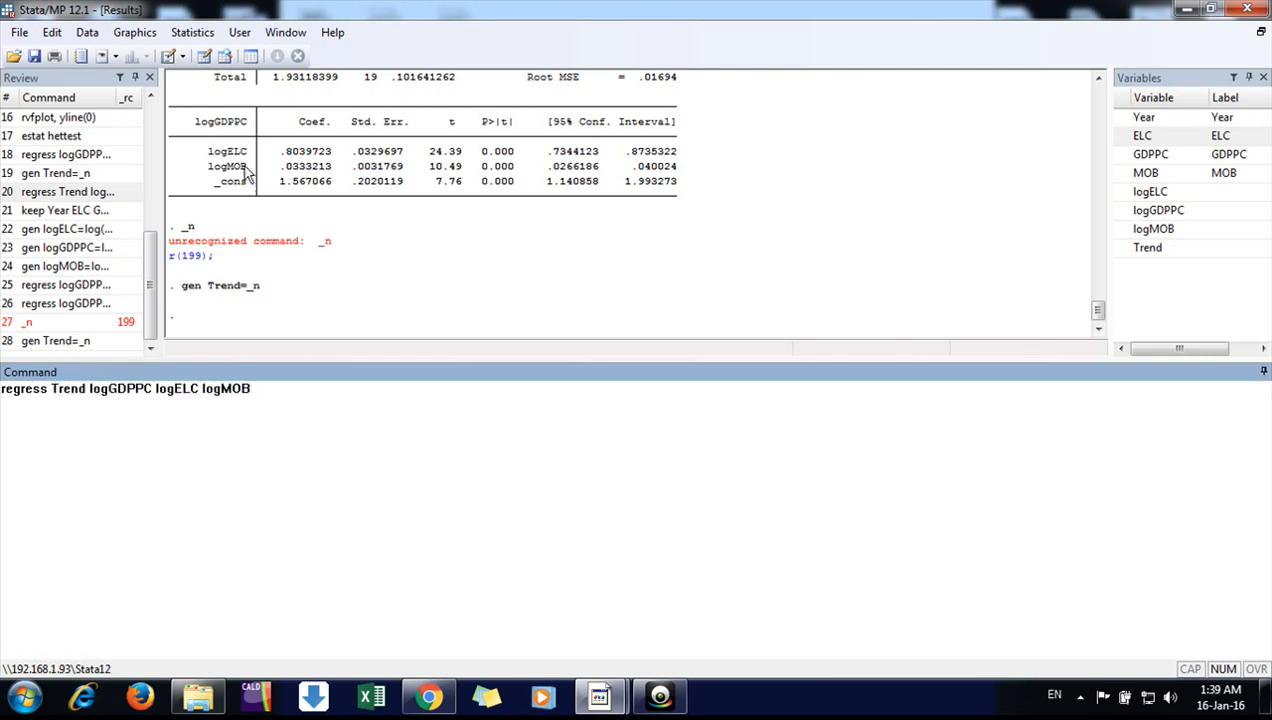
{"action": "left_click", "coordinate": [215, 190]}
{"action": "left_click_drag", "start_coordinate": [215, 190], "coordinate": [259, 192]}
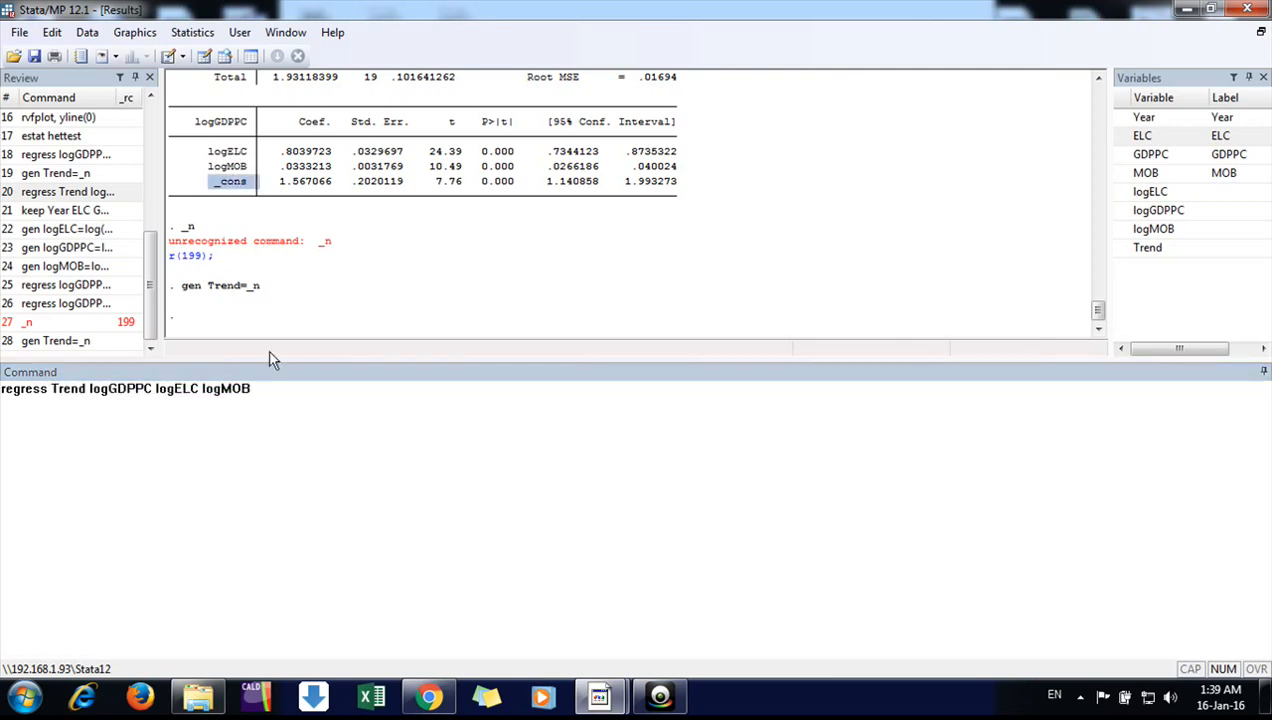
{"action": "left_click", "coordinate": [272, 388]}
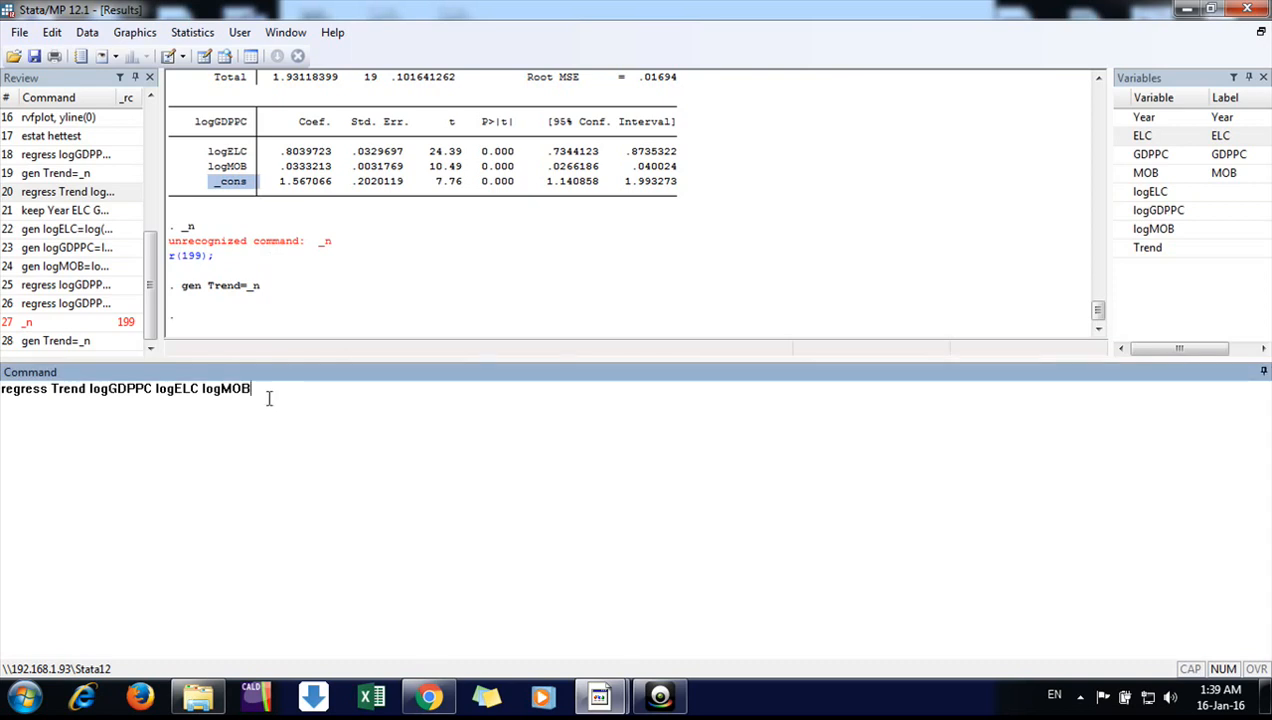
{"action": "key", "text": "Return"}
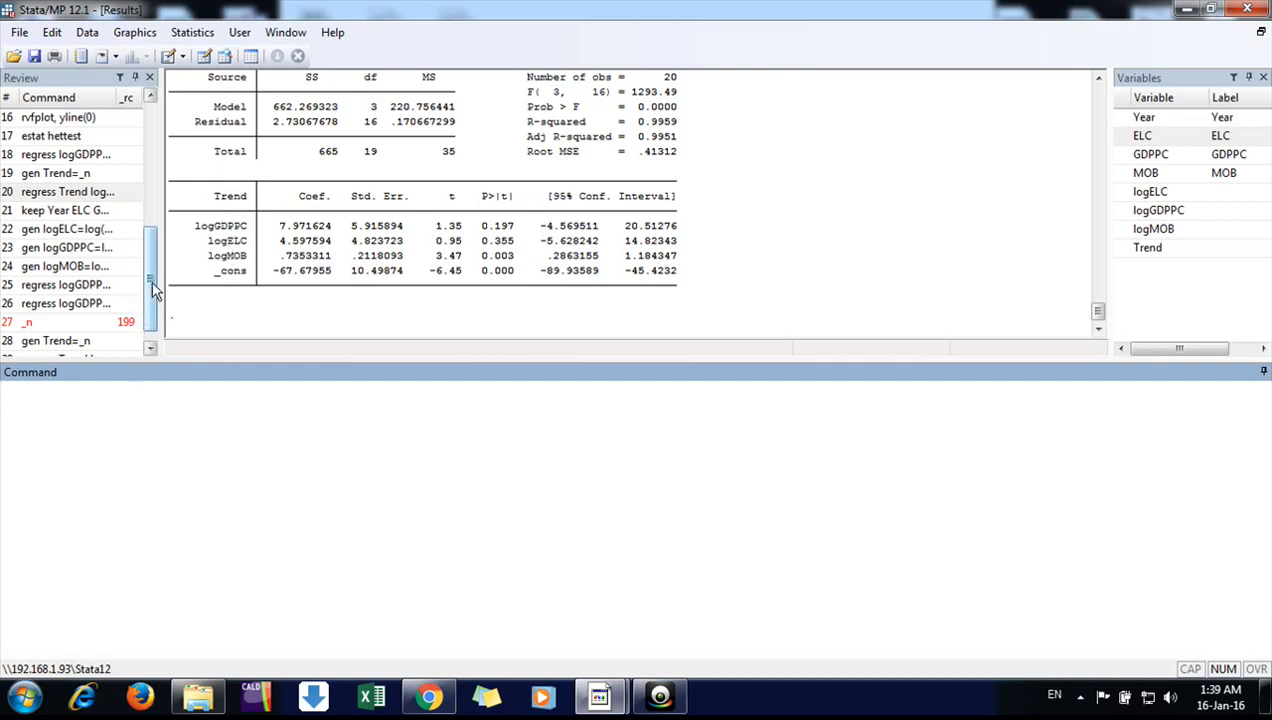
- Recall the last regression, move Trend behind logGDPPC, and run it as regress logGDPPC Trend logELC logMOB
{"action": "scroll", "coordinate": [85, 343], "scroll_direction": "down", "scroll_amount": 1}
{"action": "left_click", "coordinate": [80, 341]}
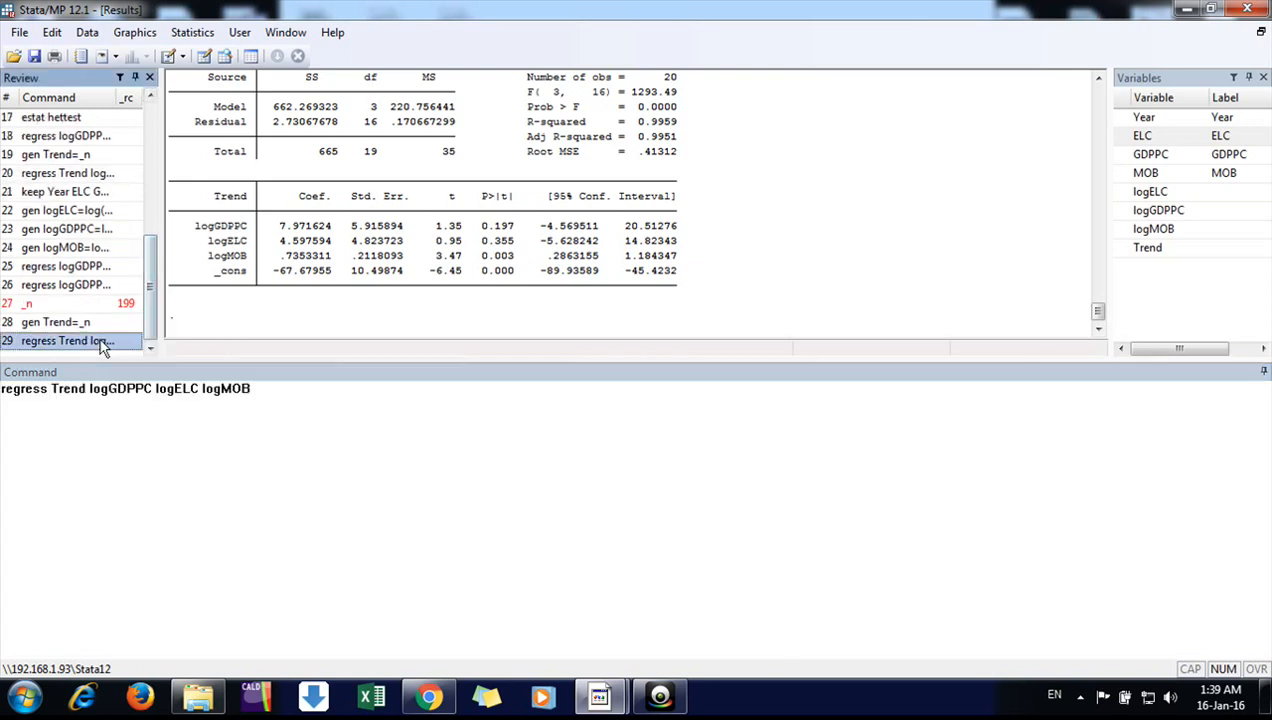
{"action": "left_click_drag", "start_coordinate": [88, 390], "coordinate": [52, 393]}
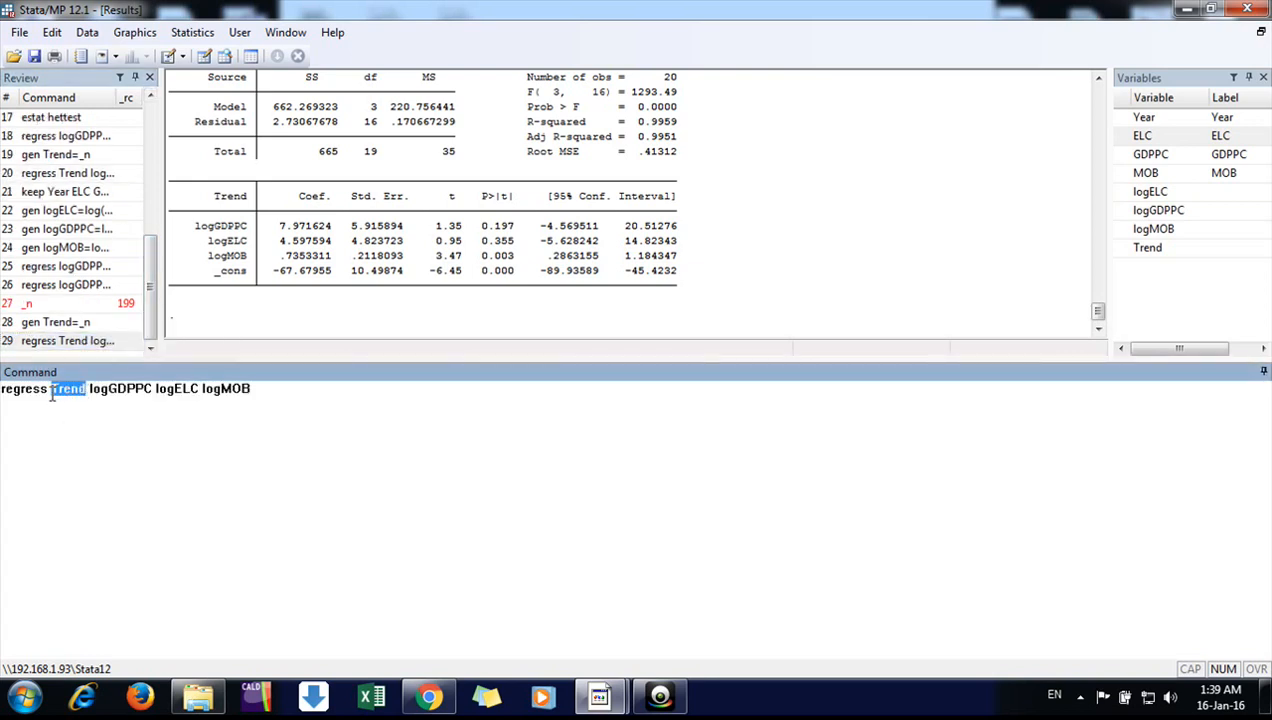
{"action": "key", "text": "Delete"}
{"action": "left_click", "coordinate": [118, 390]}
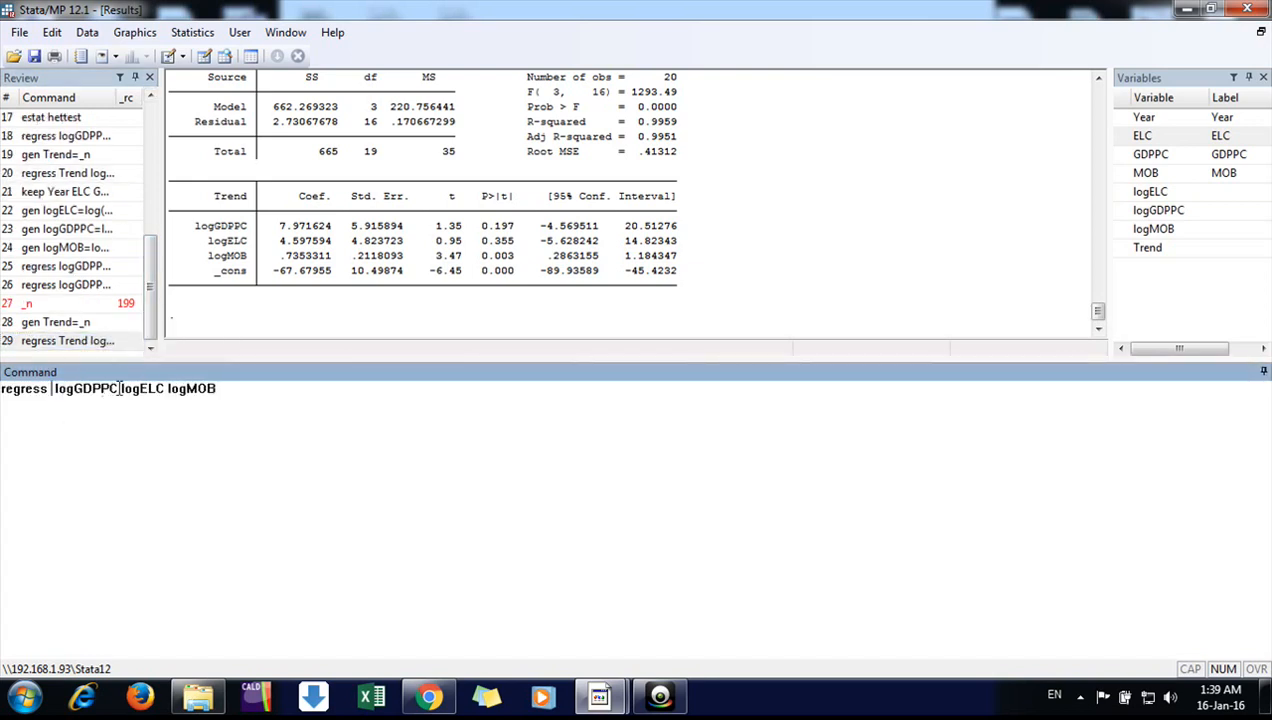
{"action": "type", "text": "Trend"}
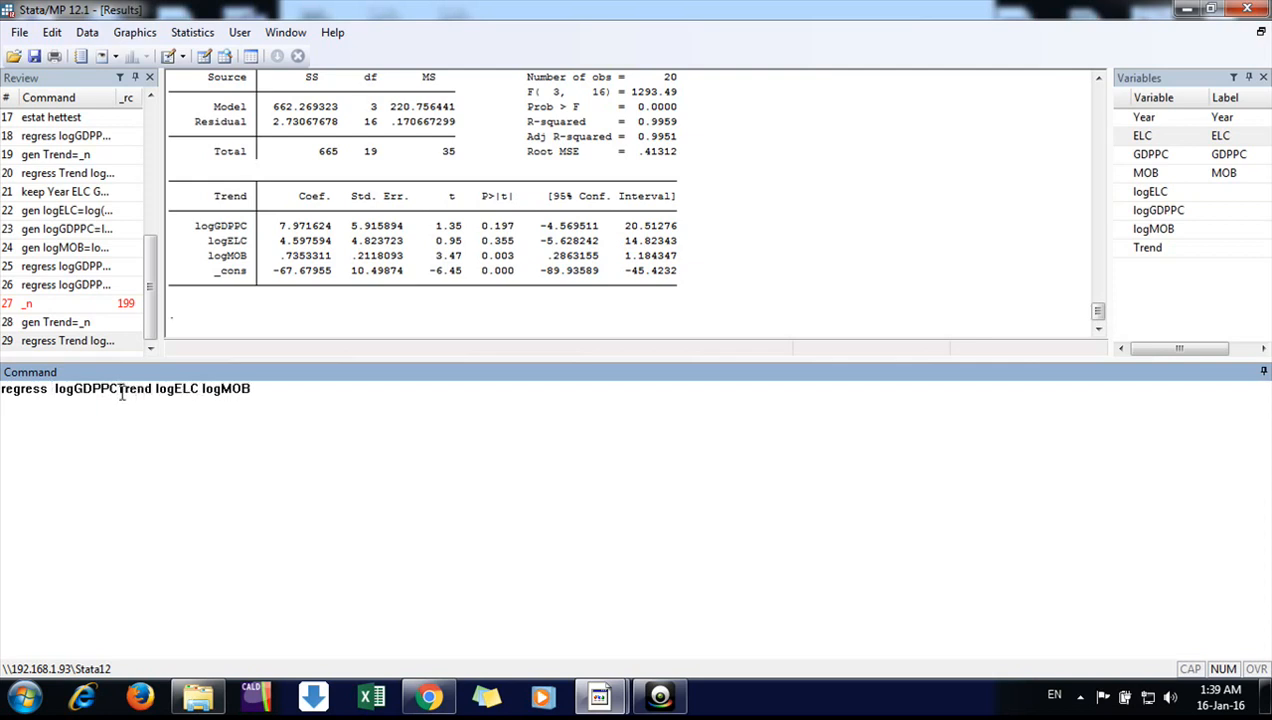
{"action": "left_click", "coordinate": [55, 390]}
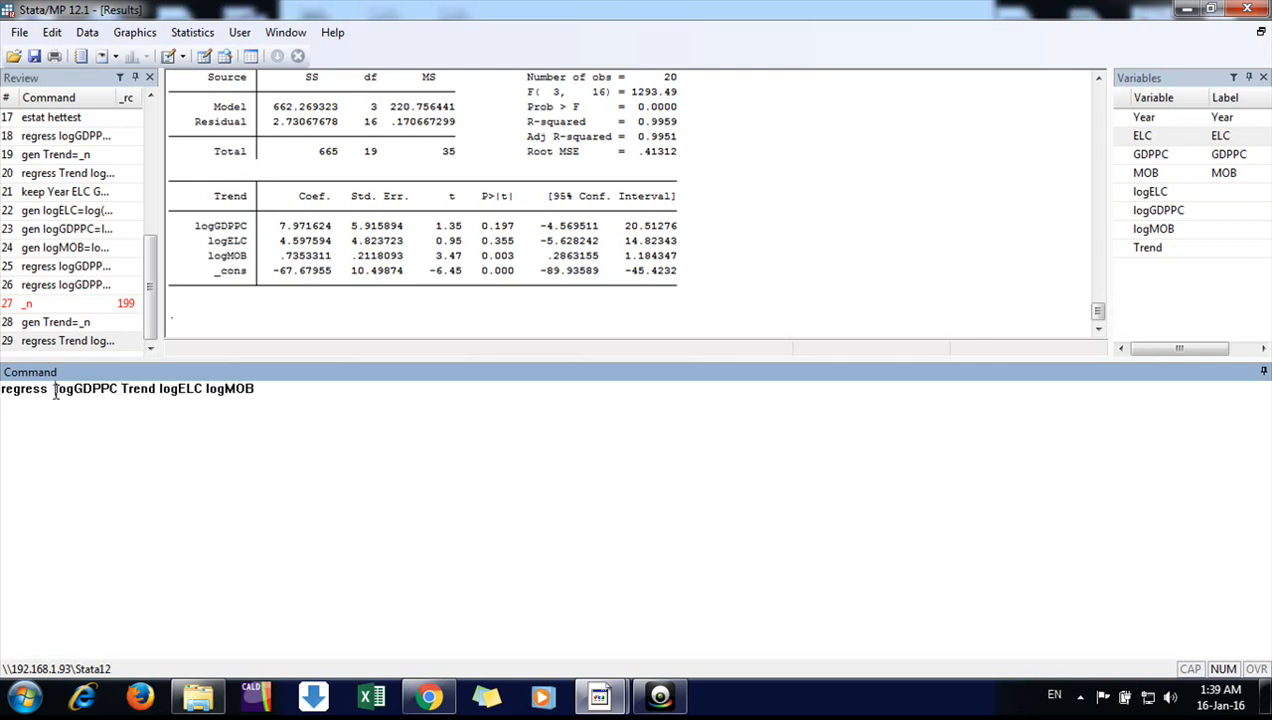
{"action": "key", "text": "BackSpace"}
{"action": "key", "text": "Return"}
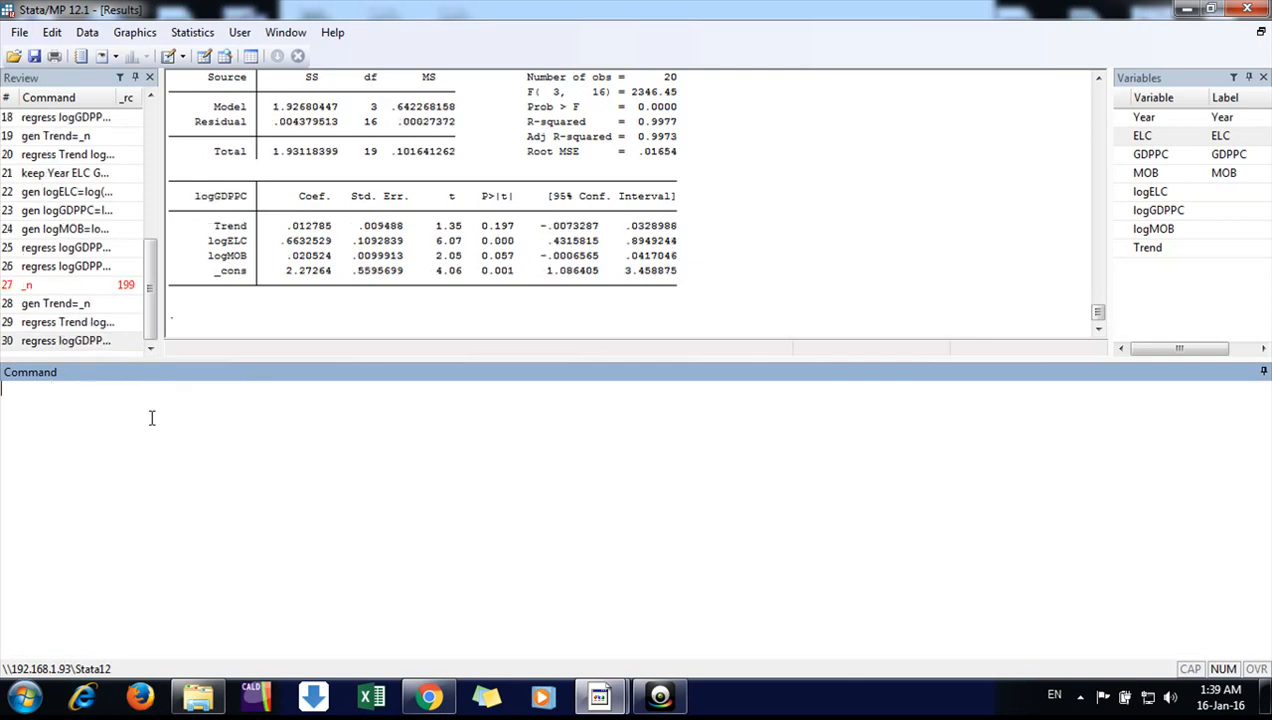
{"action": "left_click", "coordinate": [225, 203]}
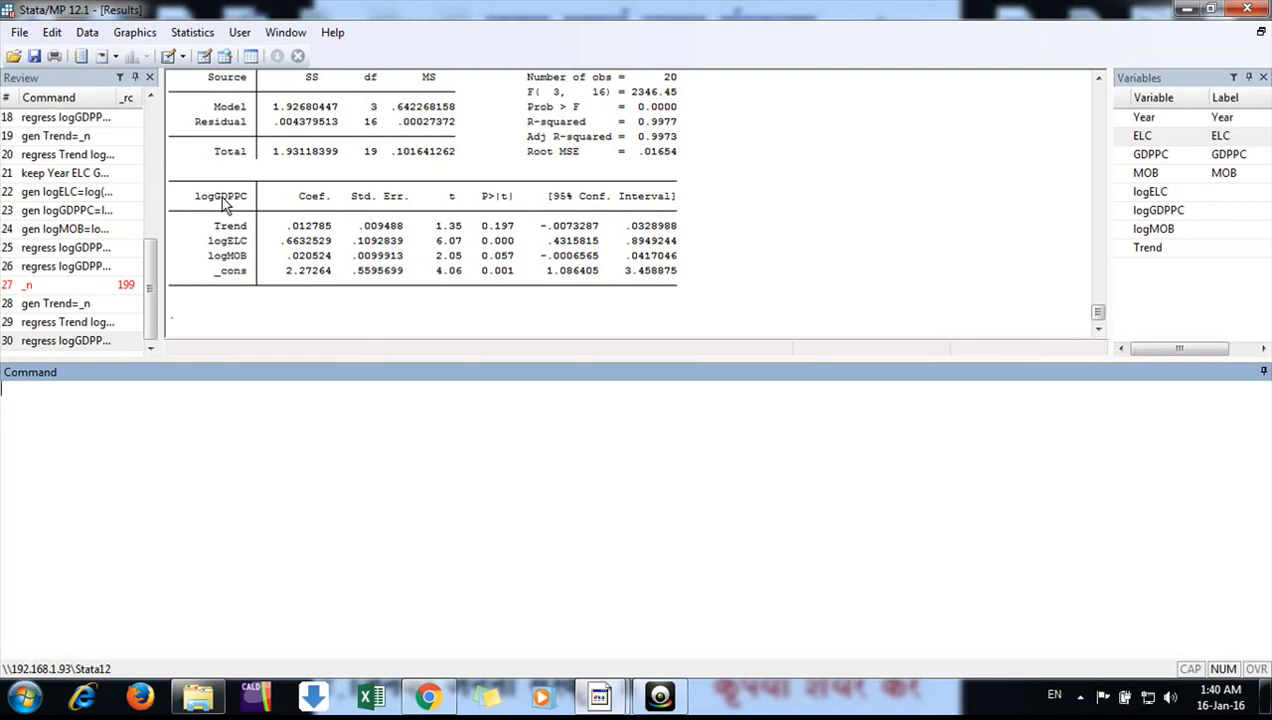
{"action": "left_click", "coordinate": [659, 696]}
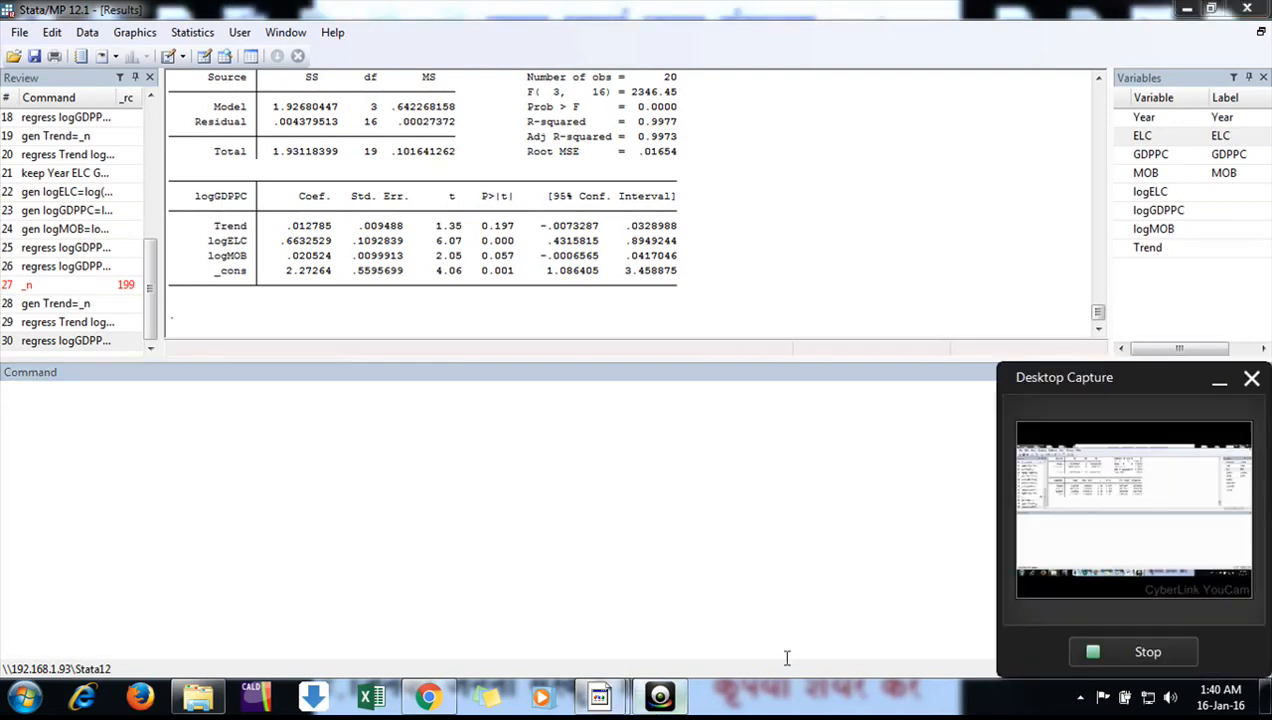